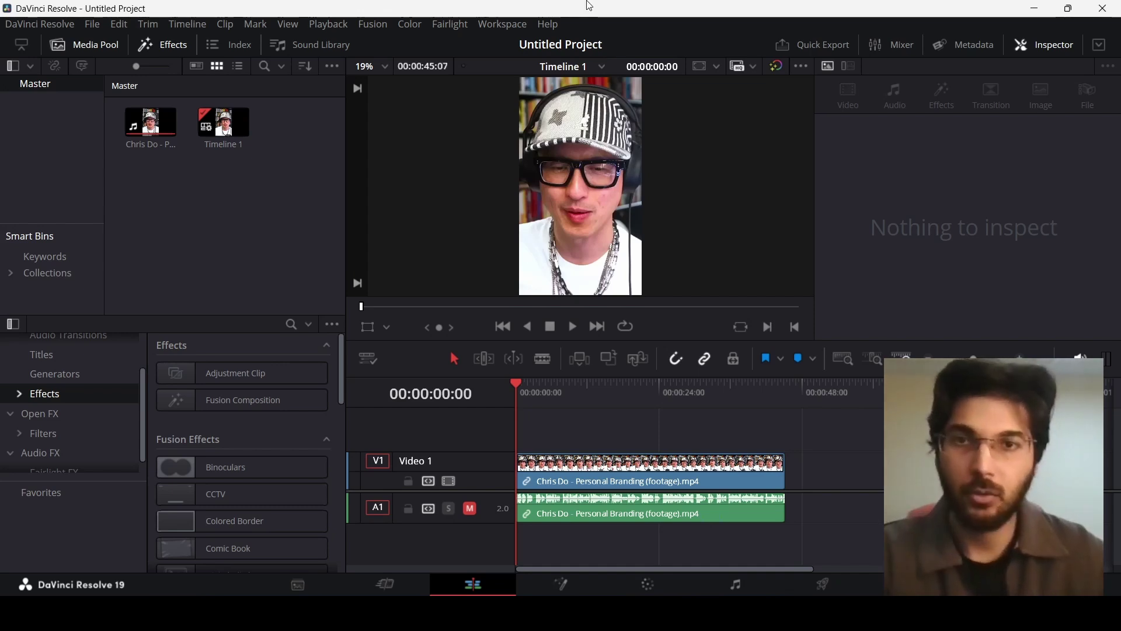
# Step: Add an adjustment clip on a new video track above the footage, spanning its full length, and save the project
pyautogui.click(591, 499)
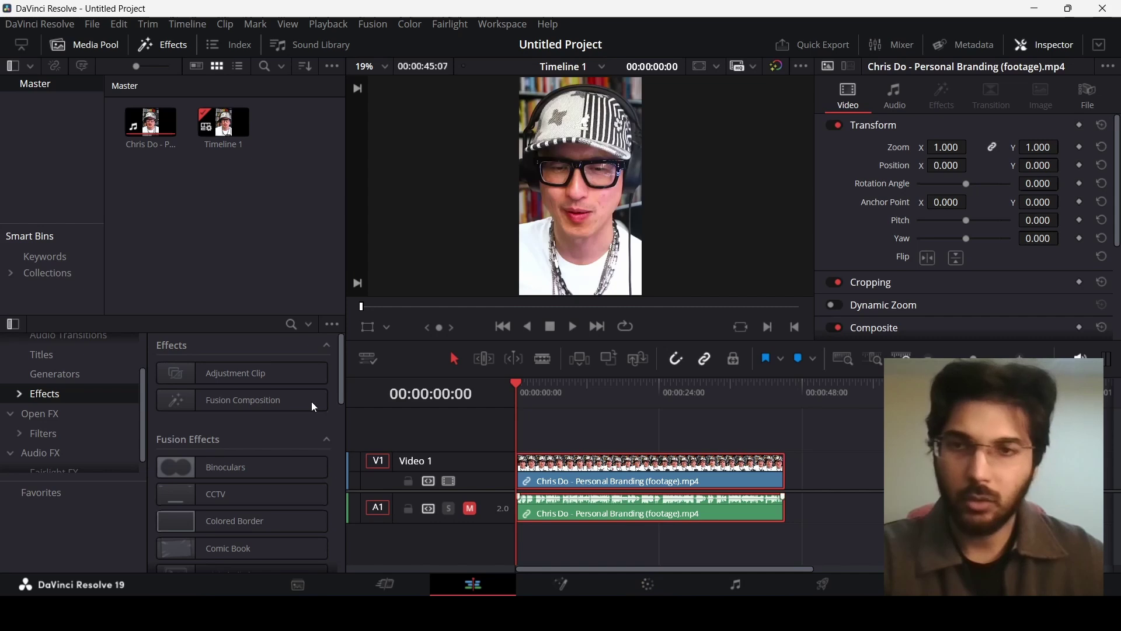
pyautogui.moveTo(222, 372); pyautogui.dragTo(786, 429)
pyautogui.hotkey('ctrl', 's')
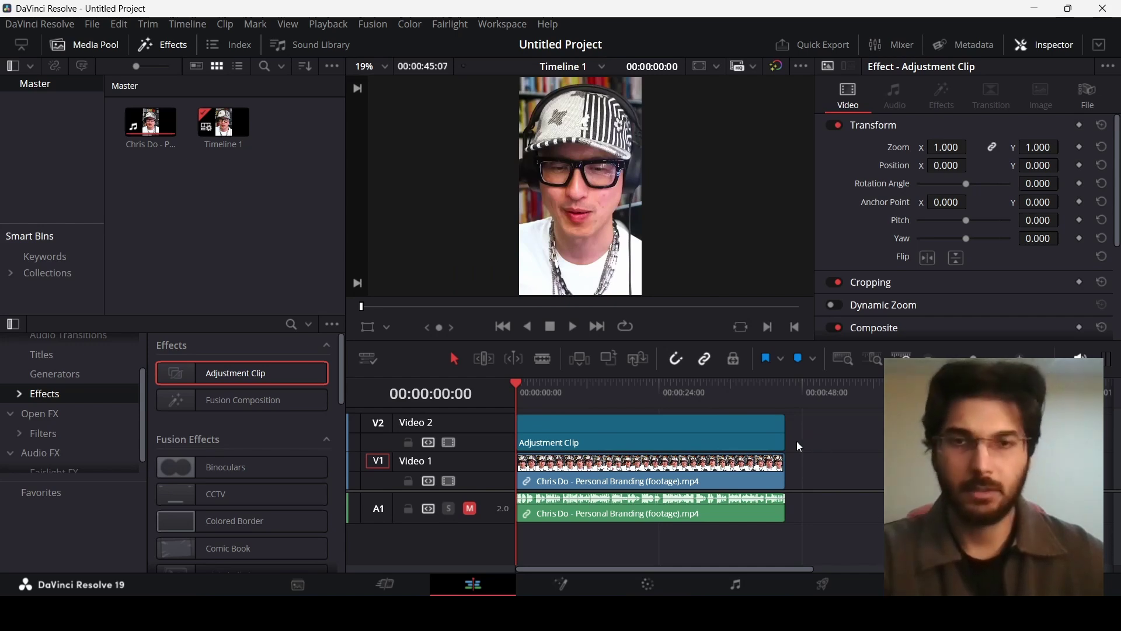
pyautogui.click(757, 439)
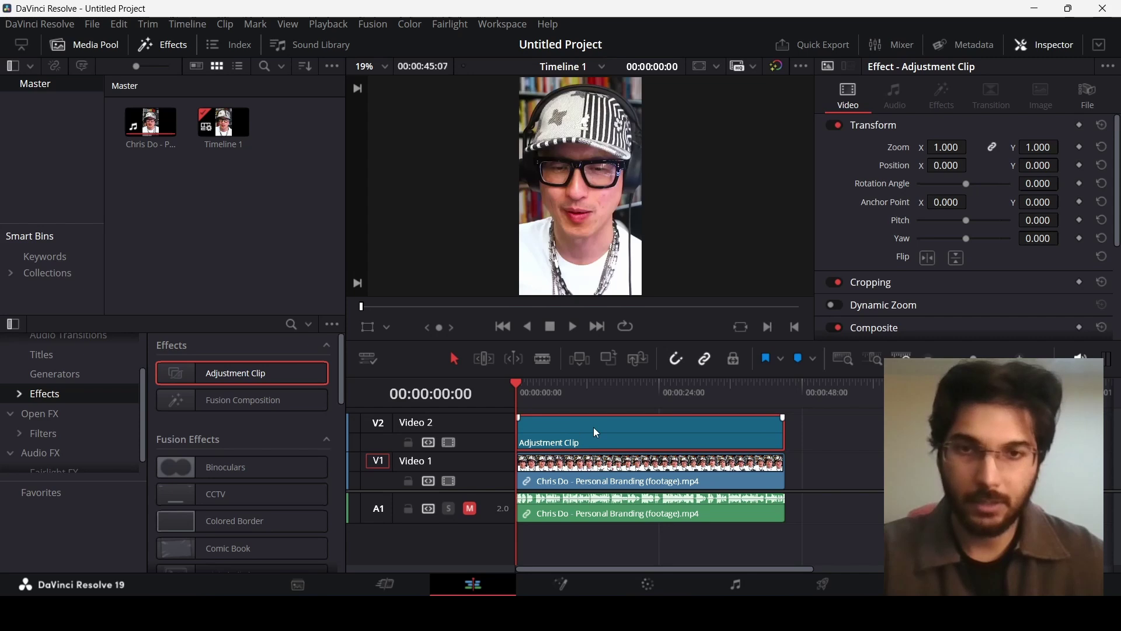
# Step: Brighten the adjustment clip by raising its Offset on the Color page, and disable the Video 2 track in the edit timeline
pyautogui.click(649, 585)
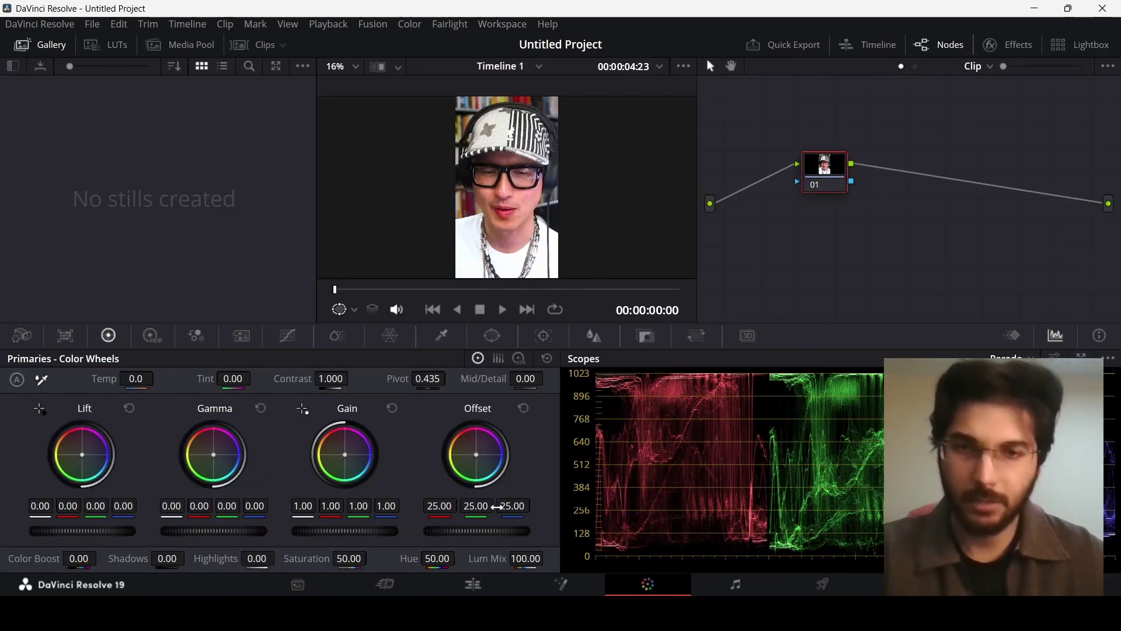
pyautogui.moveTo(475, 531); pyautogui.dragTo(531, 534)
pyautogui.click(500, 591)
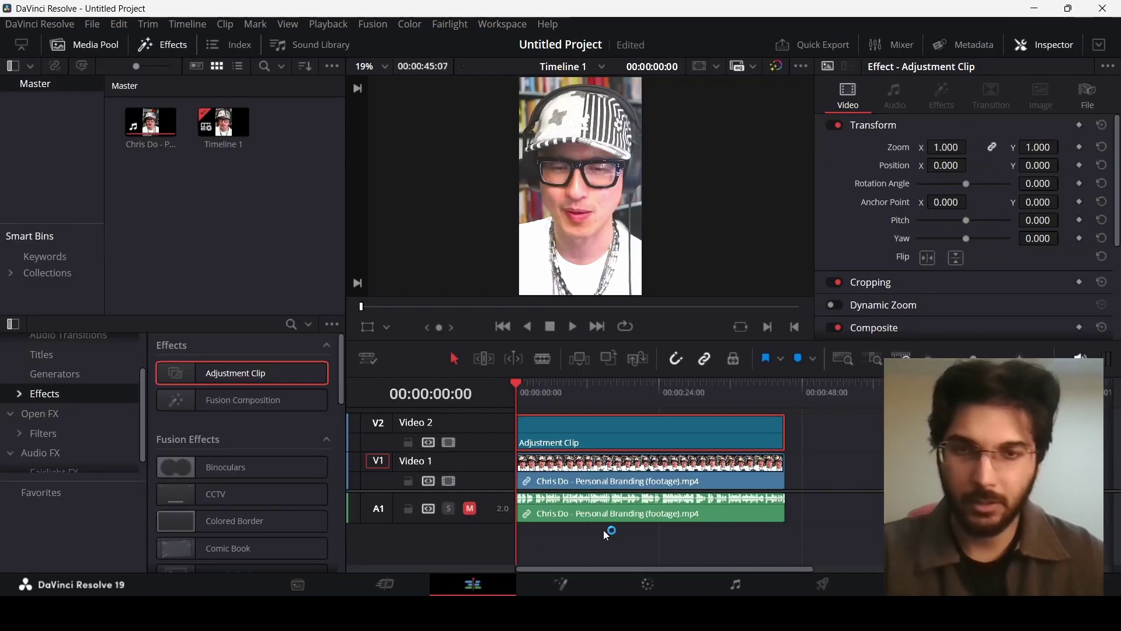
pyautogui.click(452, 441)
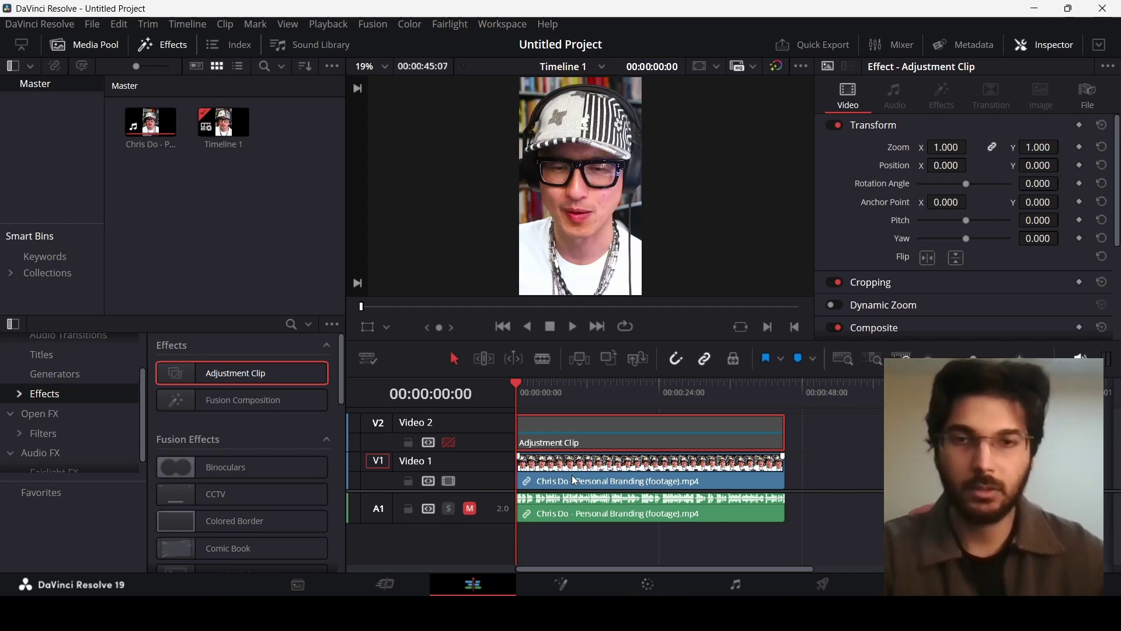
# Step: Split the footage on Video 1 into three pieces, cutting at about 7 and 19 seconds
pyautogui.click(600, 478)
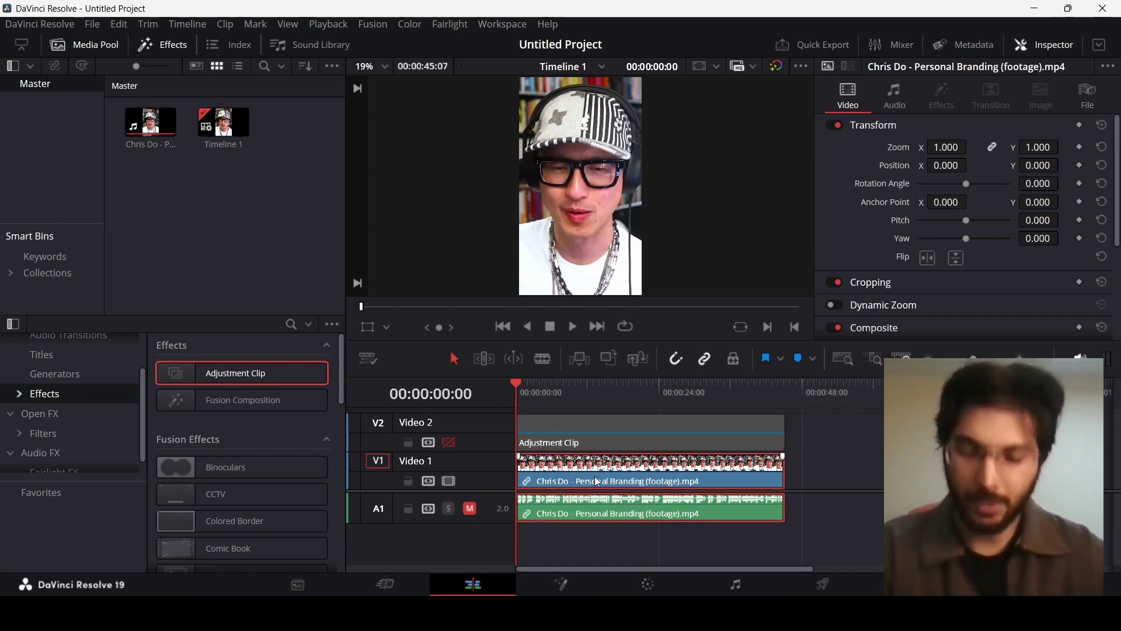
pyautogui.press('b')
pyautogui.click(562, 480)
pyautogui.click(630, 480)
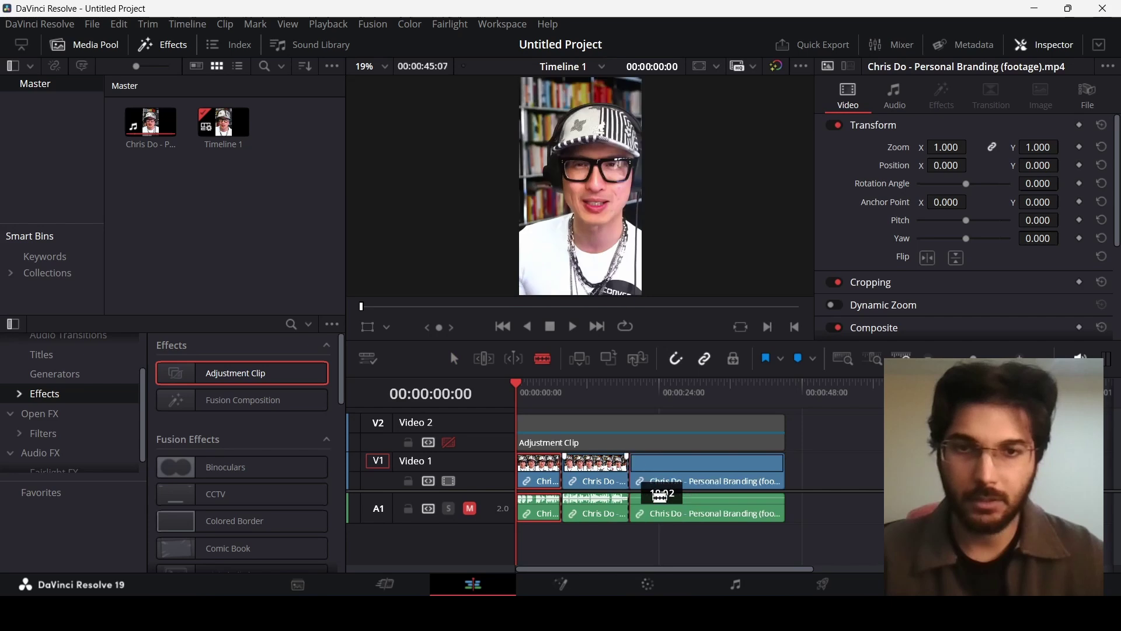
pyautogui.press('a')
pyautogui.click(581, 541)
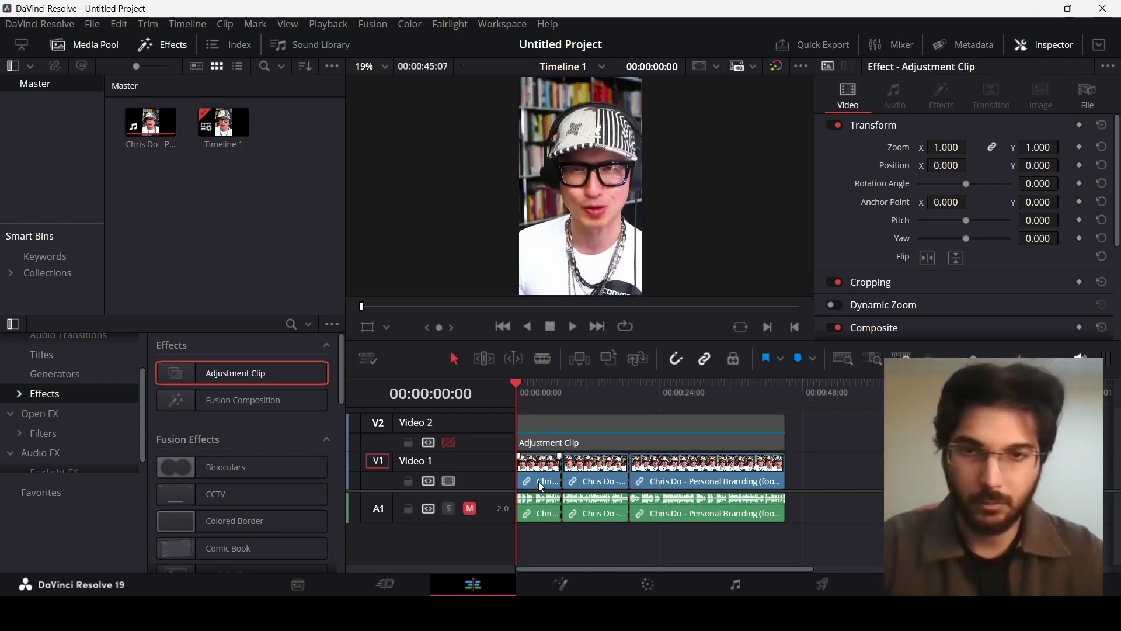
# Step: Re-enable the Video 2 track so its adjustment applies across all three footage pieces
pyautogui.click(538, 482)
pyautogui.moveTo(672, 546); pyautogui.dragTo(536, 477)
pyautogui.click(579, 541)
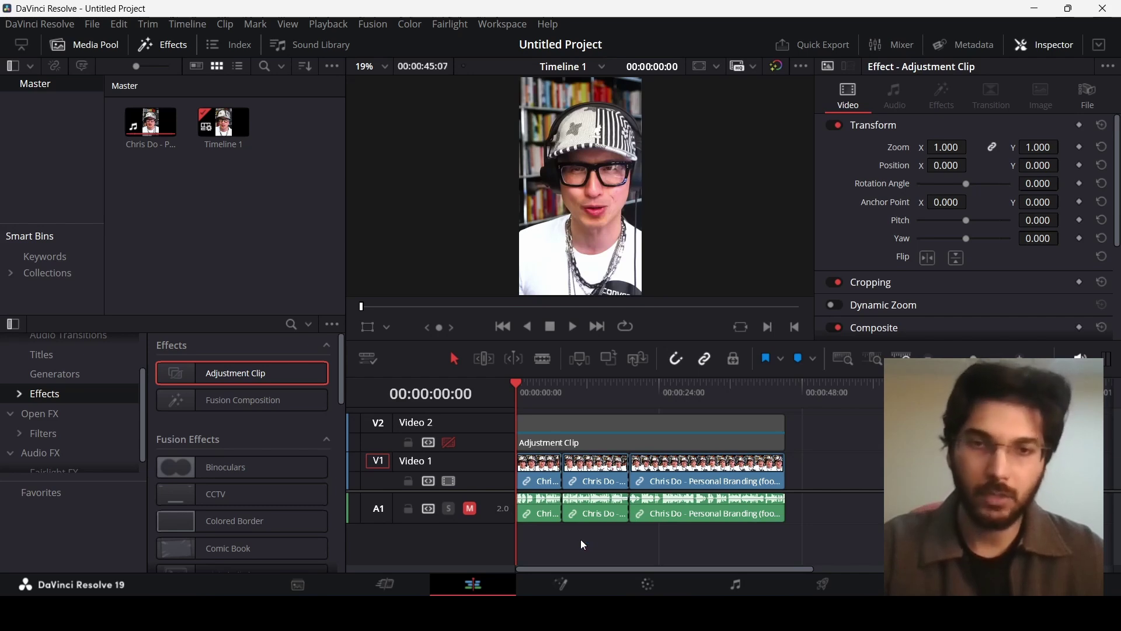
pyautogui.click(454, 444)
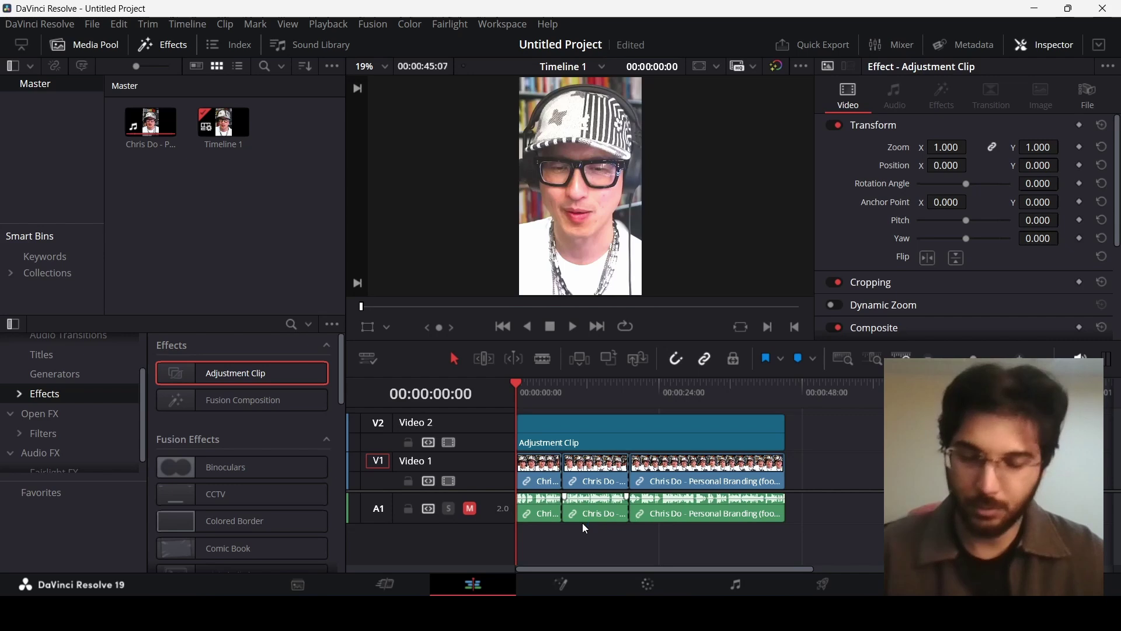
# Step: Undo the two cuts in the footage, and delete the adjustment clip from Video 2, saving the project
pyautogui.hotkey('ctrl', 'z')
pyautogui.hotkey('ctrl', 'z')
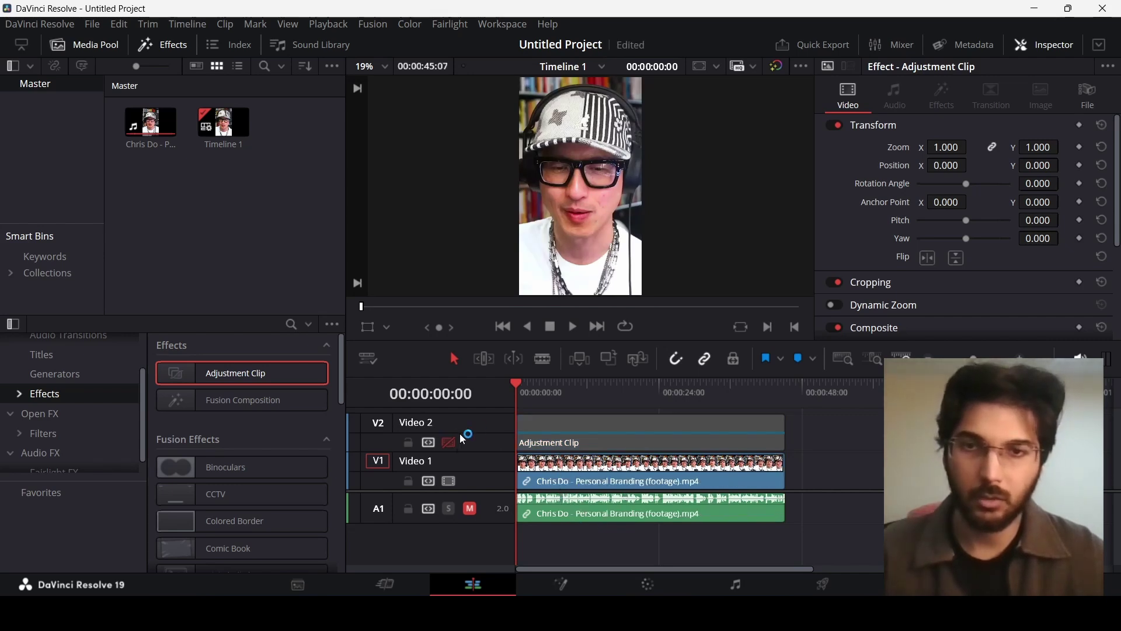
pyautogui.click(449, 443)
pyautogui.click(558, 442)
pyautogui.press('Delete')
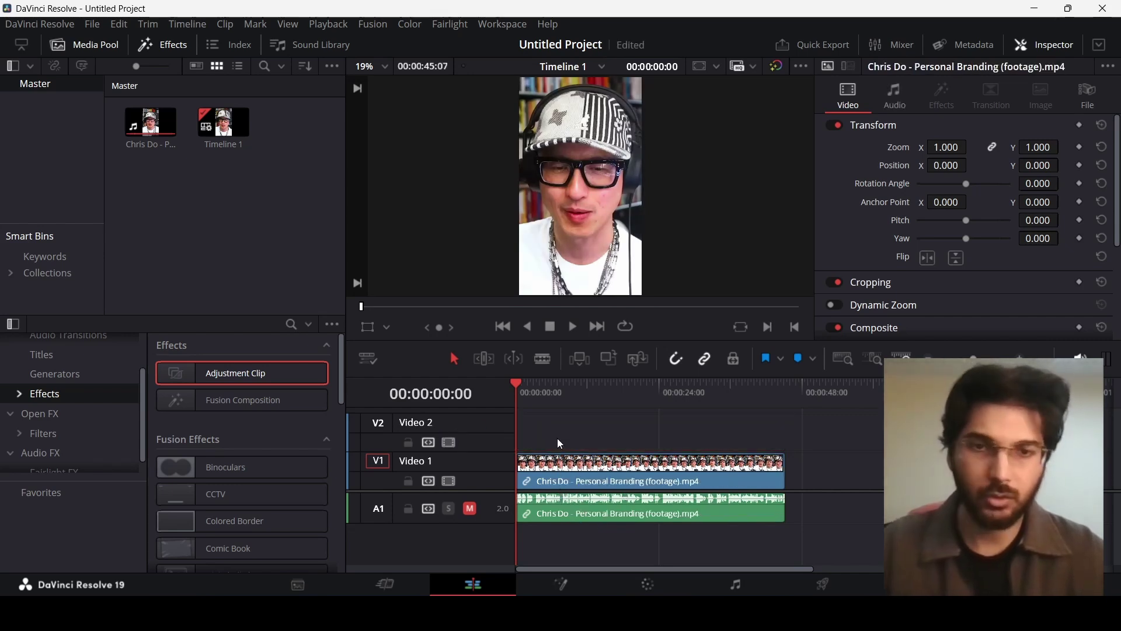
pyautogui.hotkey('ctrl', 's')
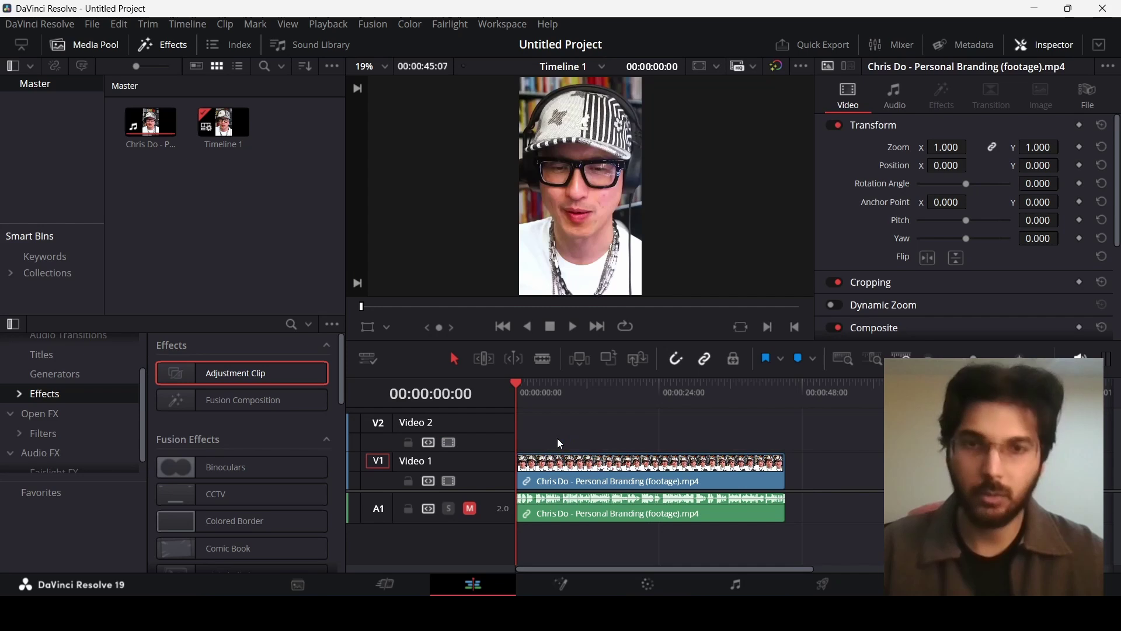
# Step: Place an adjustment clip on Video 2 across the full length of the footage and open it on the Color page
pyautogui.click(556, 469)
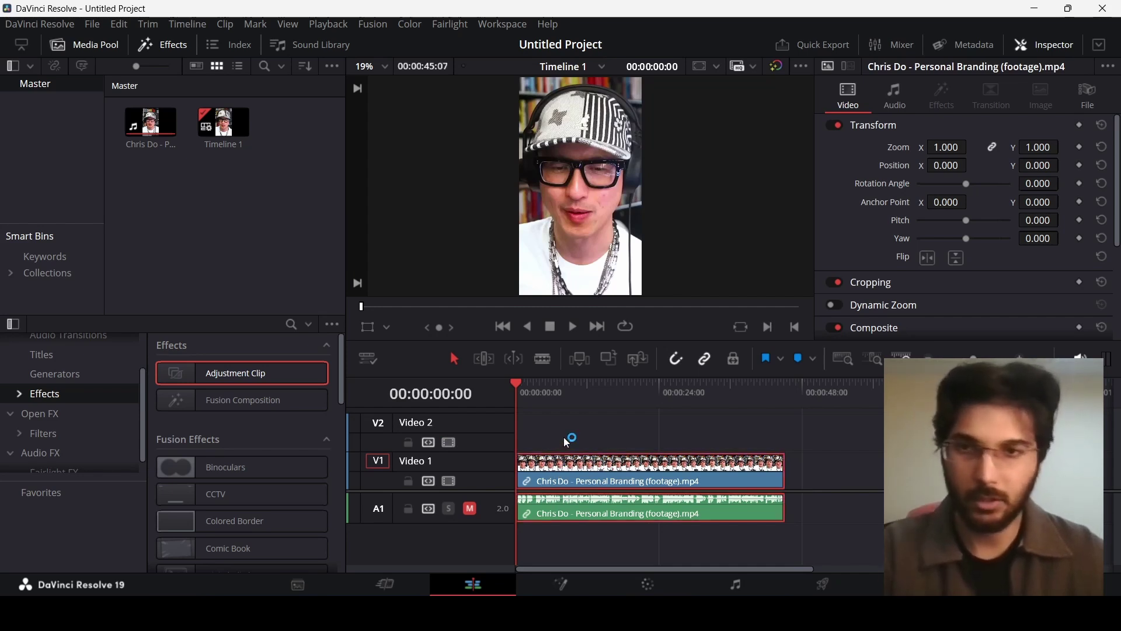
pyautogui.moveTo(217, 371); pyautogui.dragTo(784, 428)
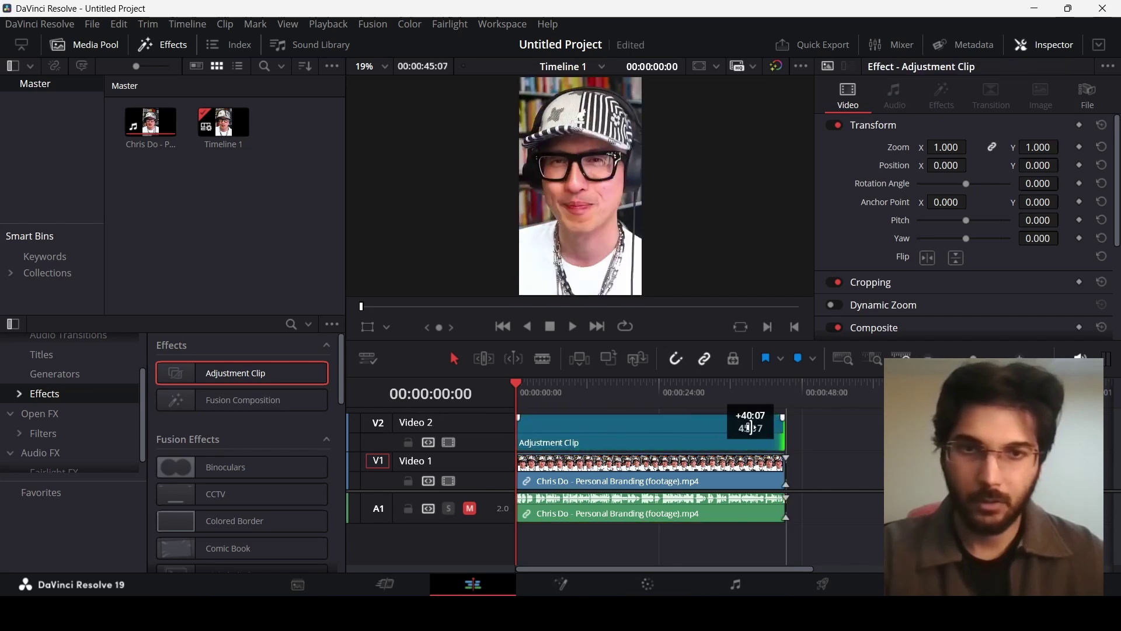
pyautogui.click(670, 589)
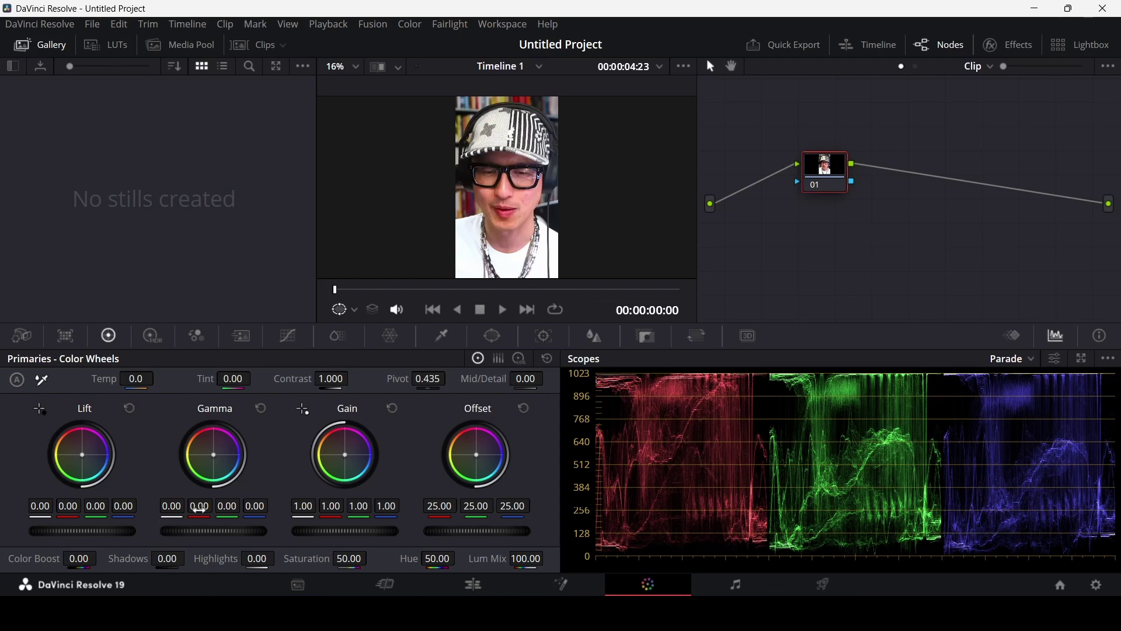
# Step: Try lowering the primary Offset to 22.80, and reset it
pyautogui.moveTo(482, 531); pyautogui.dragTo(459, 531)
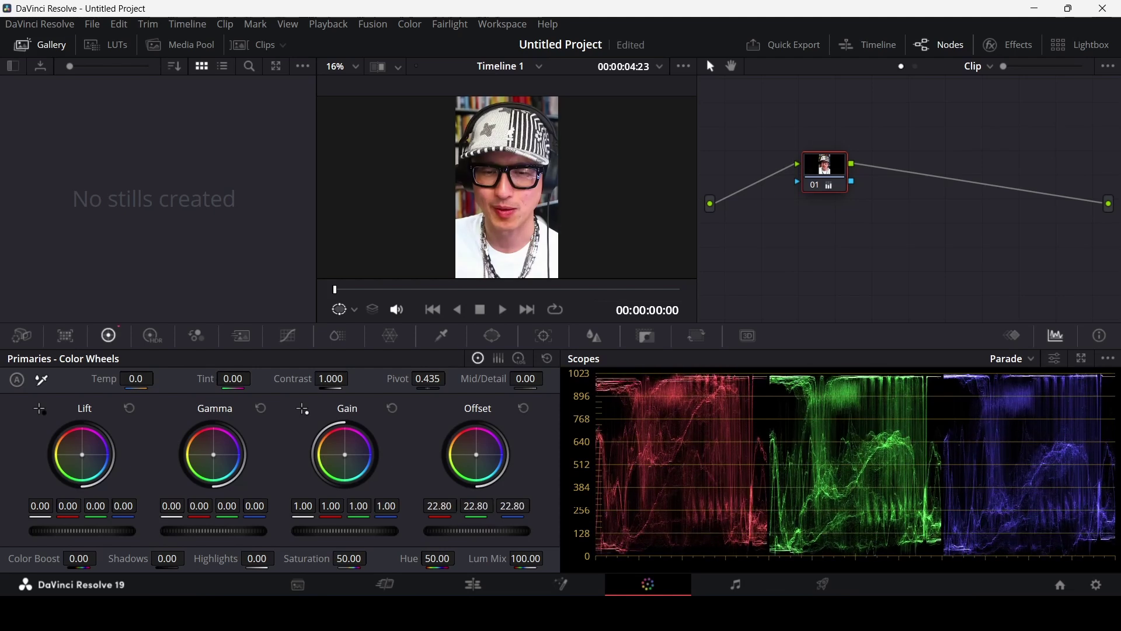
pyautogui.click(526, 410)
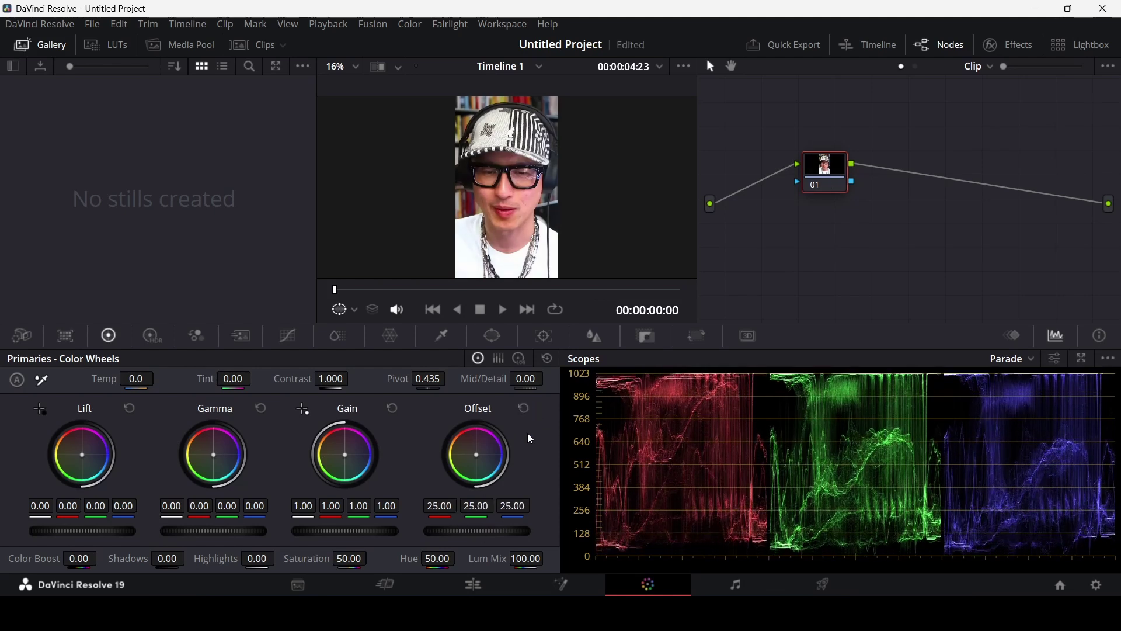
# Step: Compare the Waveform, Vectorscope and Histogram scopes, and return the scope display to Parade
pyautogui.click(1014, 360)
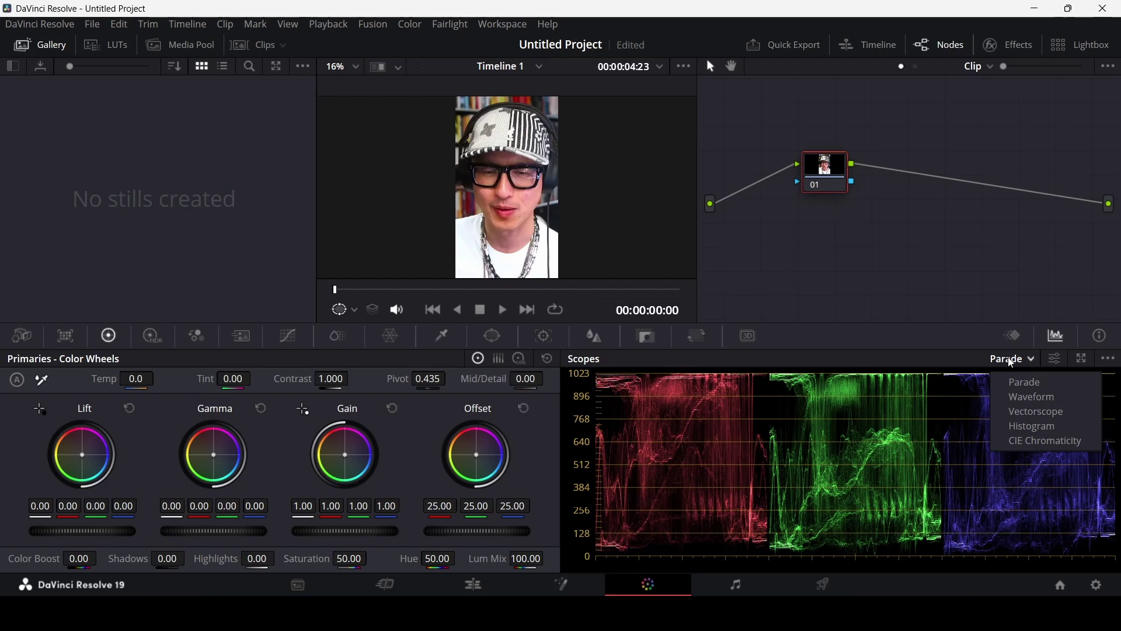
pyautogui.click(1034, 399)
pyautogui.click(1016, 359)
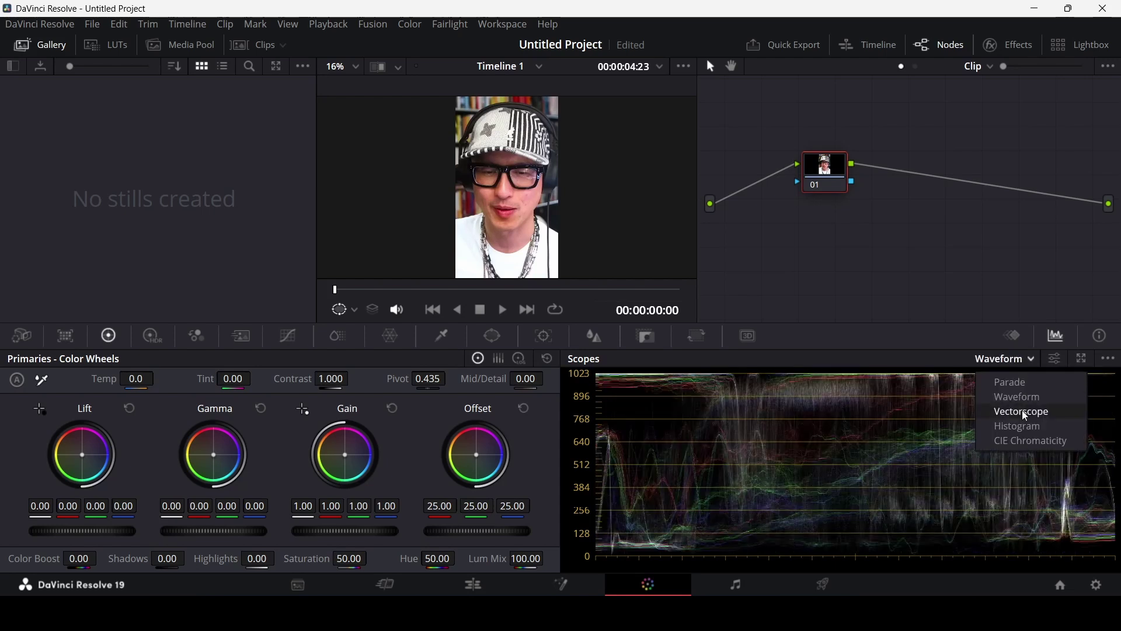
pyautogui.click(1031, 411)
pyautogui.click(1009, 363)
pyautogui.click(1022, 423)
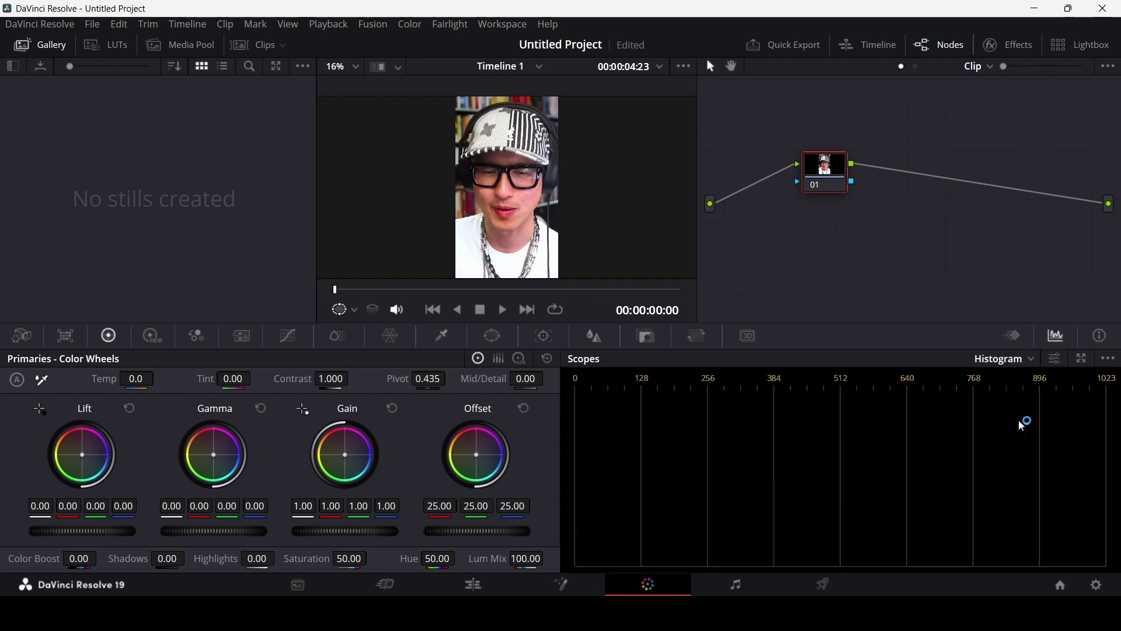
pyautogui.click(1009, 363)
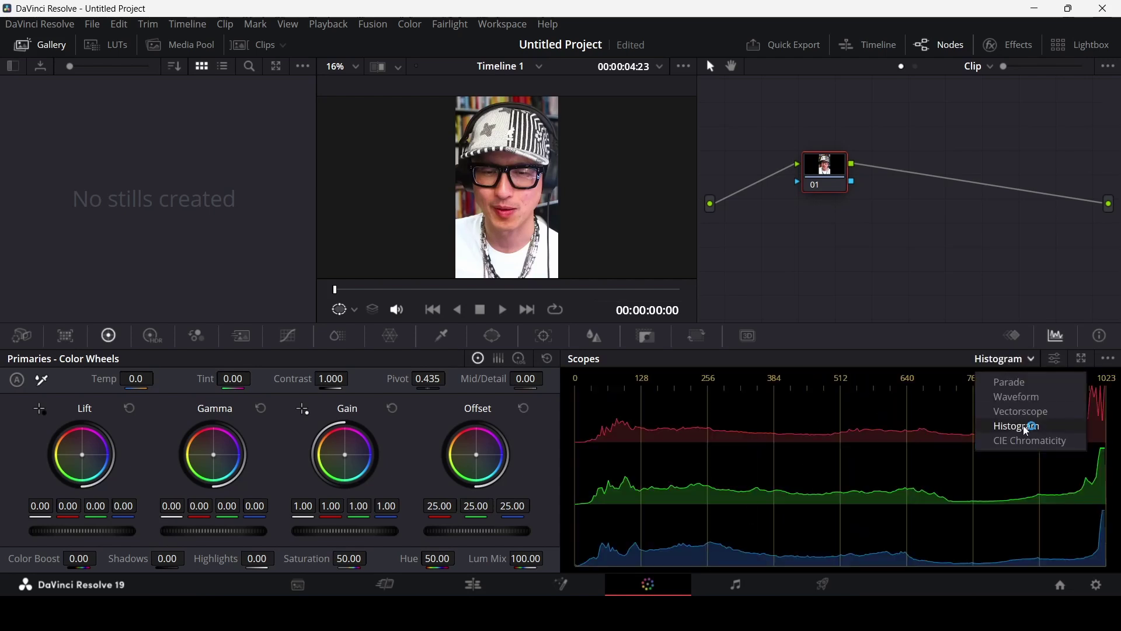
pyautogui.click(1021, 387)
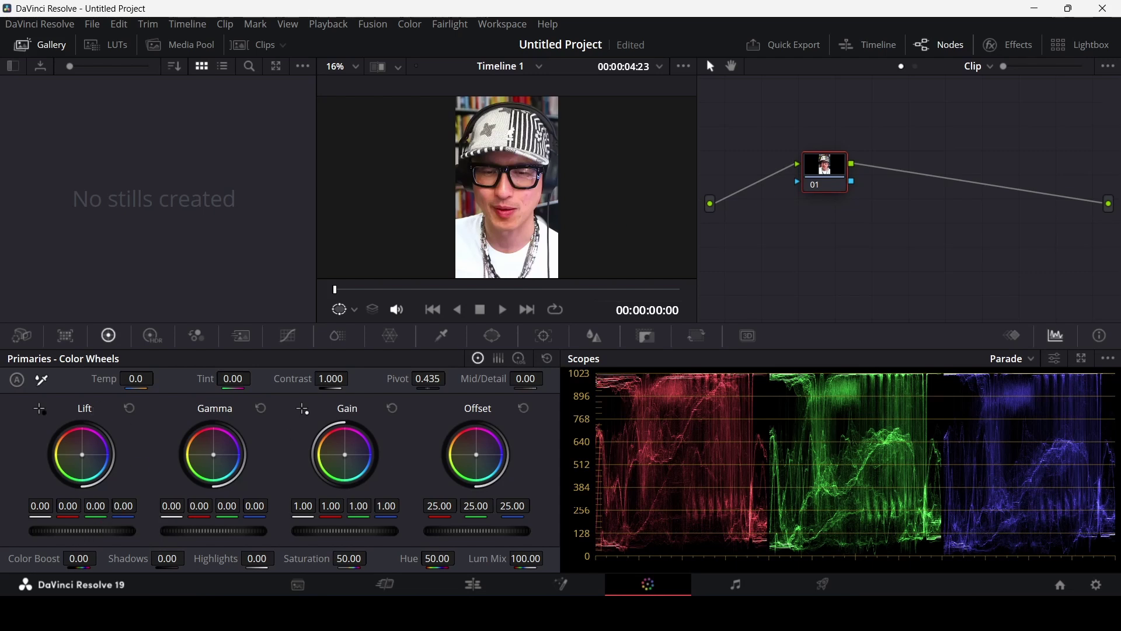
# Step: Lower the adjustment clip's Lift to -0.03 to deepen the shadows
pyautogui.moveTo(61, 531); pyautogui.dragTo(54, 531)
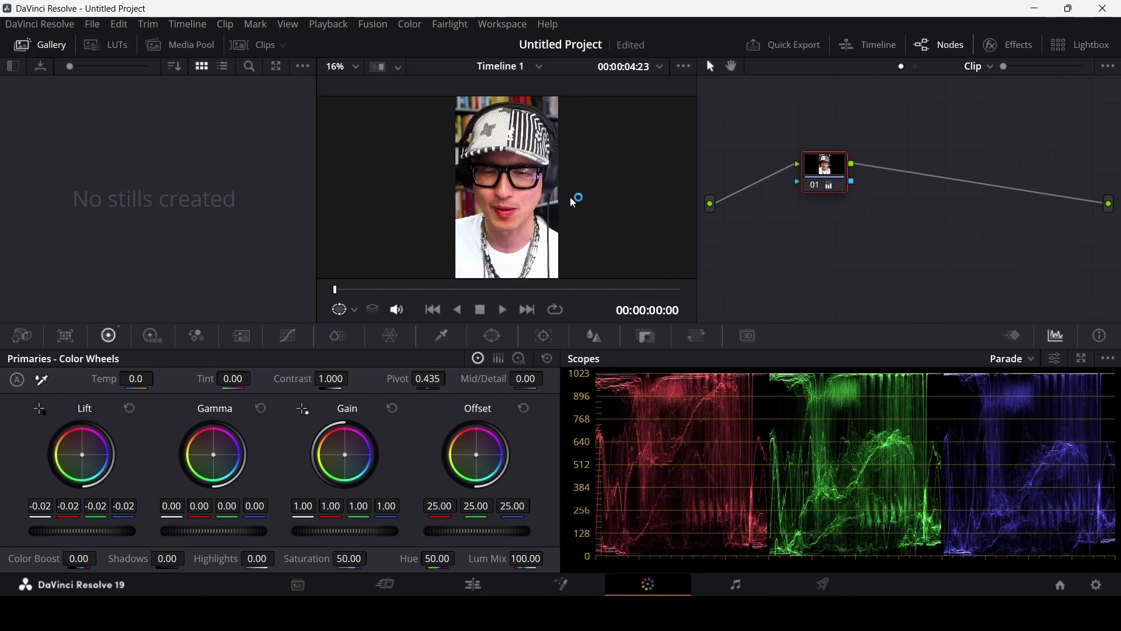
pyautogui.moveTo(82, 528); pyautogui.dragTo(69, 528)
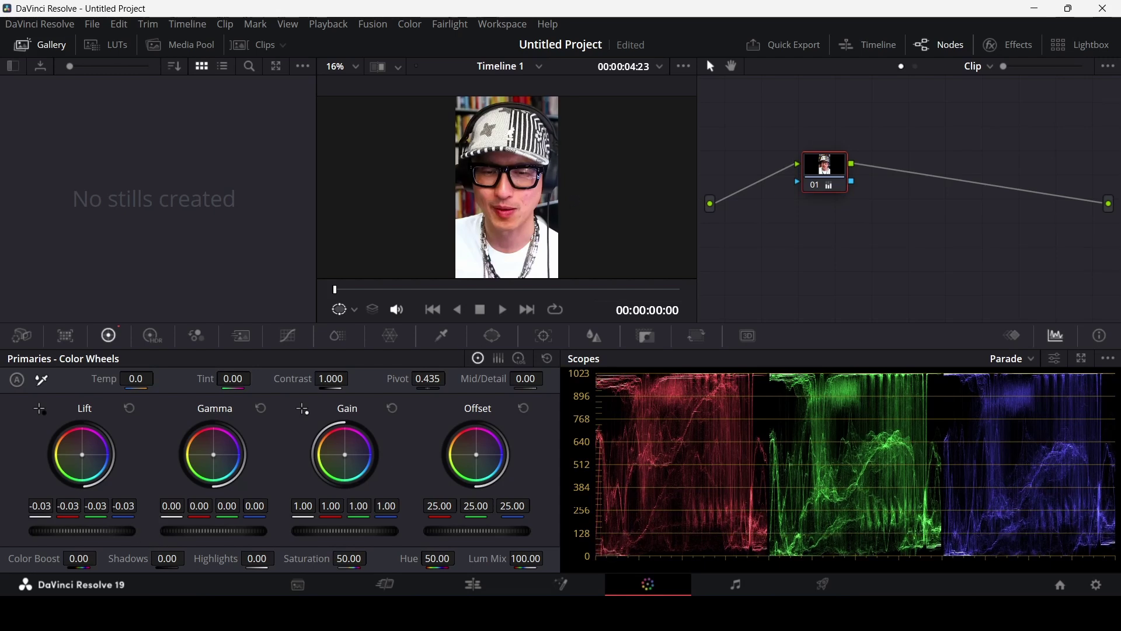
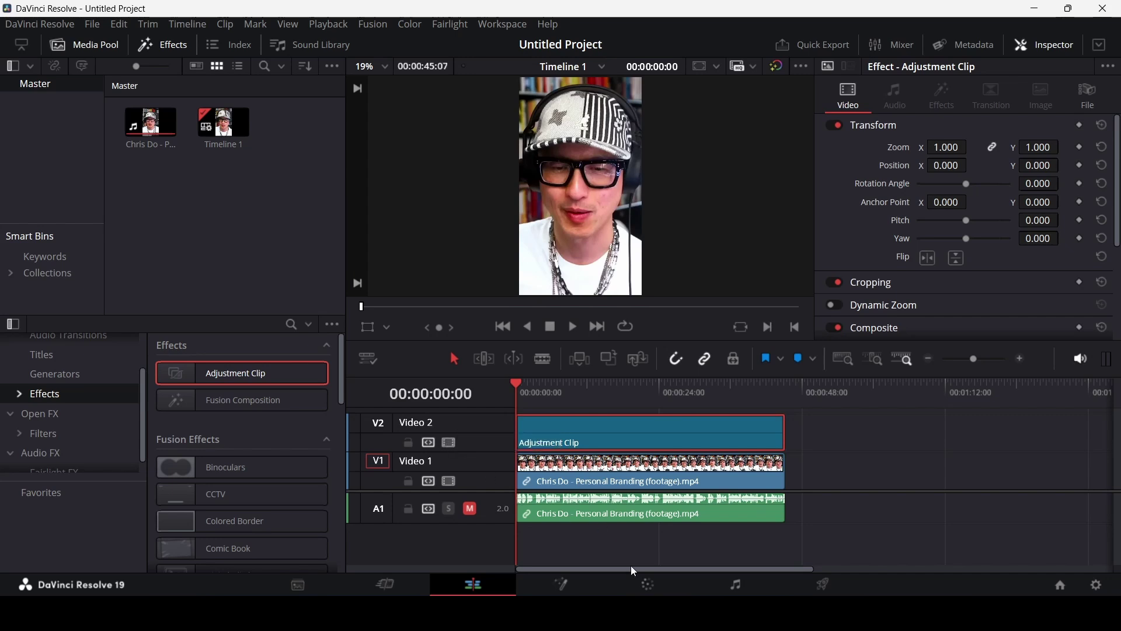
# Step: Set the adjustment clip's Gain to 0.98 on the Color page, trying 1.28 and resetting it before the final value
pyautogui.click(649, 584)
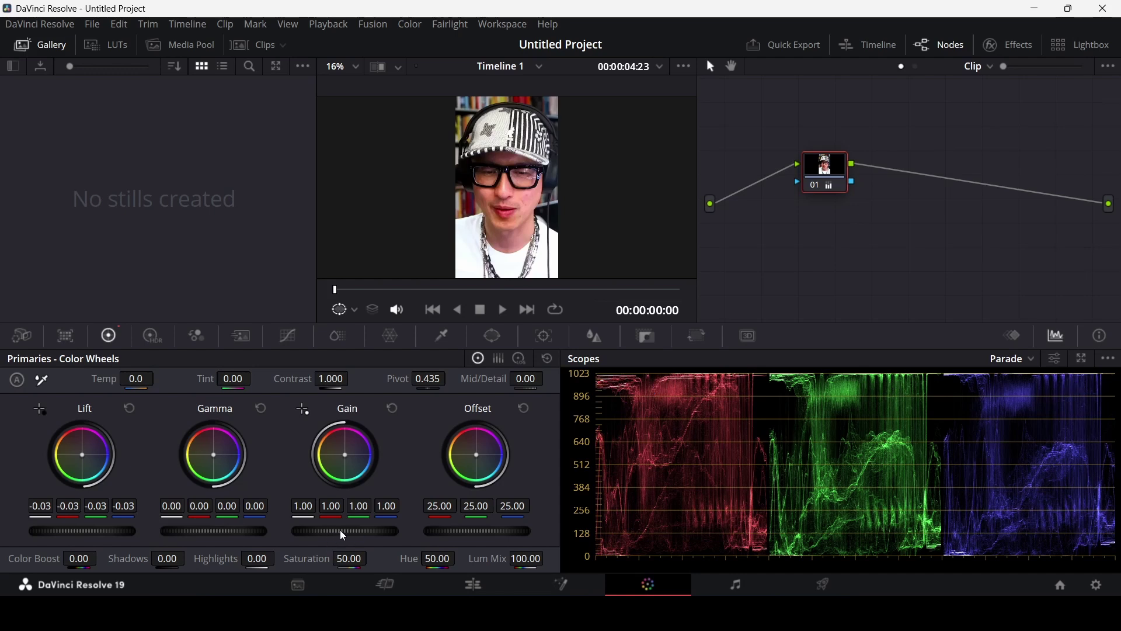
pyautogui.moveTo(345, 531); pyautogui.dragTo(341, 531)
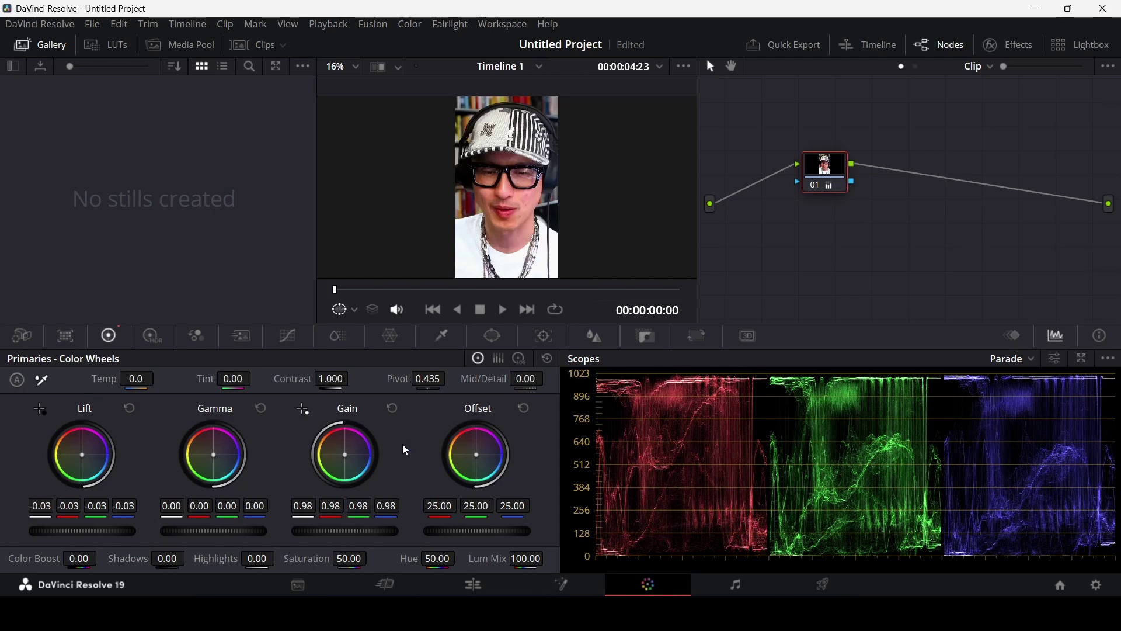
pyautogui.moveTo(348, 531)
pyautogui.mouseDown()
pyautogui.moveTo(373, 531)
pyautogui.moveTo(333, 531)
pyautogui.mouseUp()
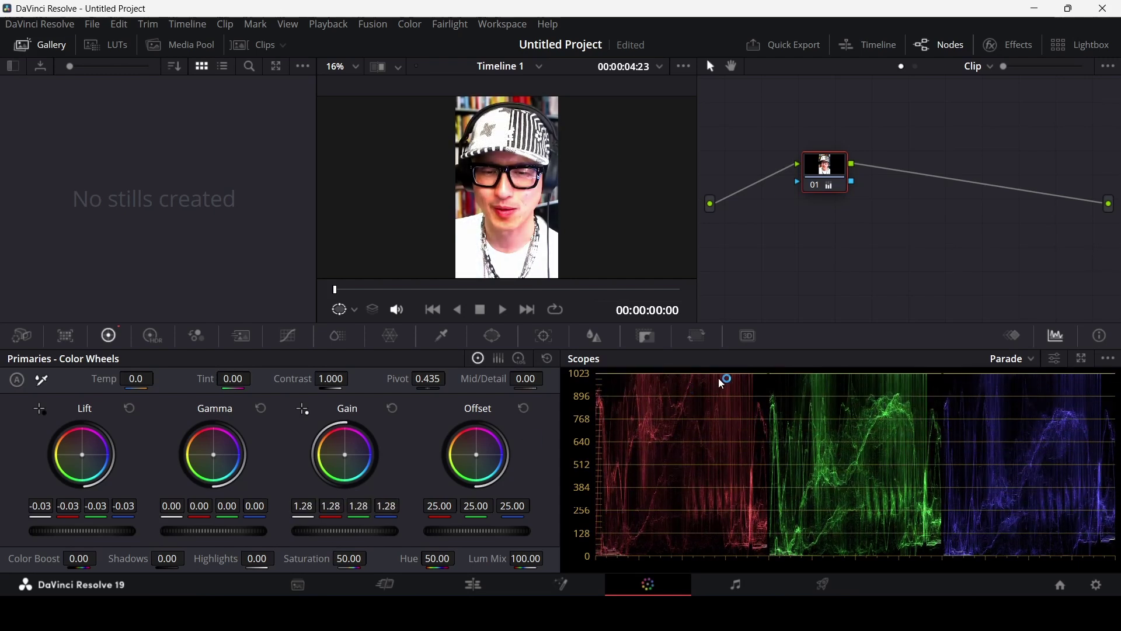
pyautogui.click(395, 405)
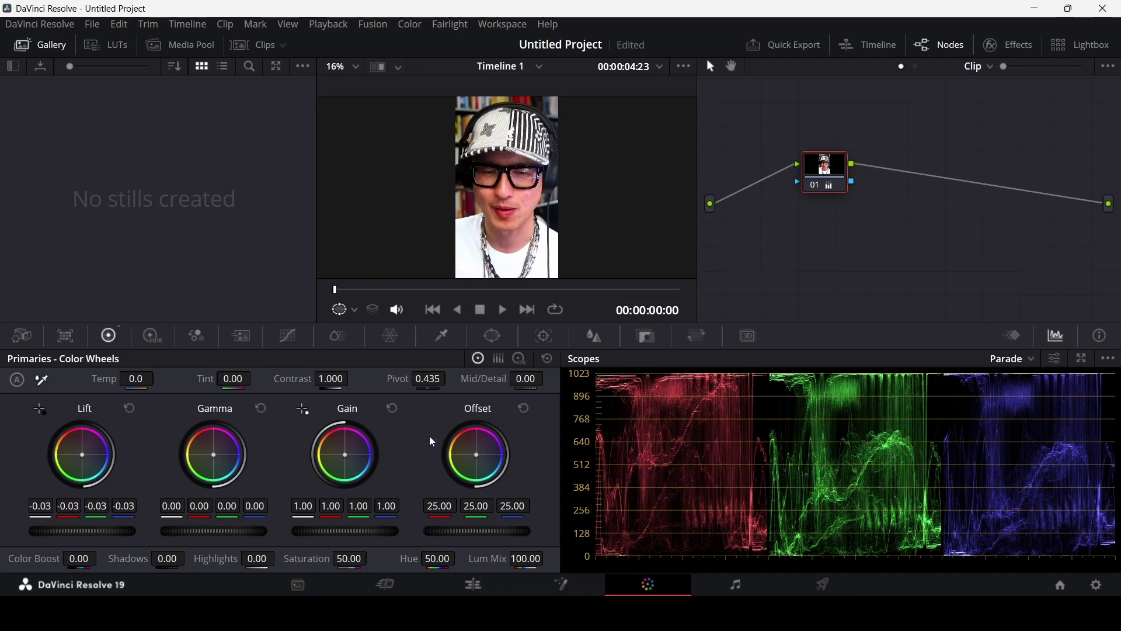
pyautogui.moveTo(339, 533); pyautogui.dragTo(316, 533)
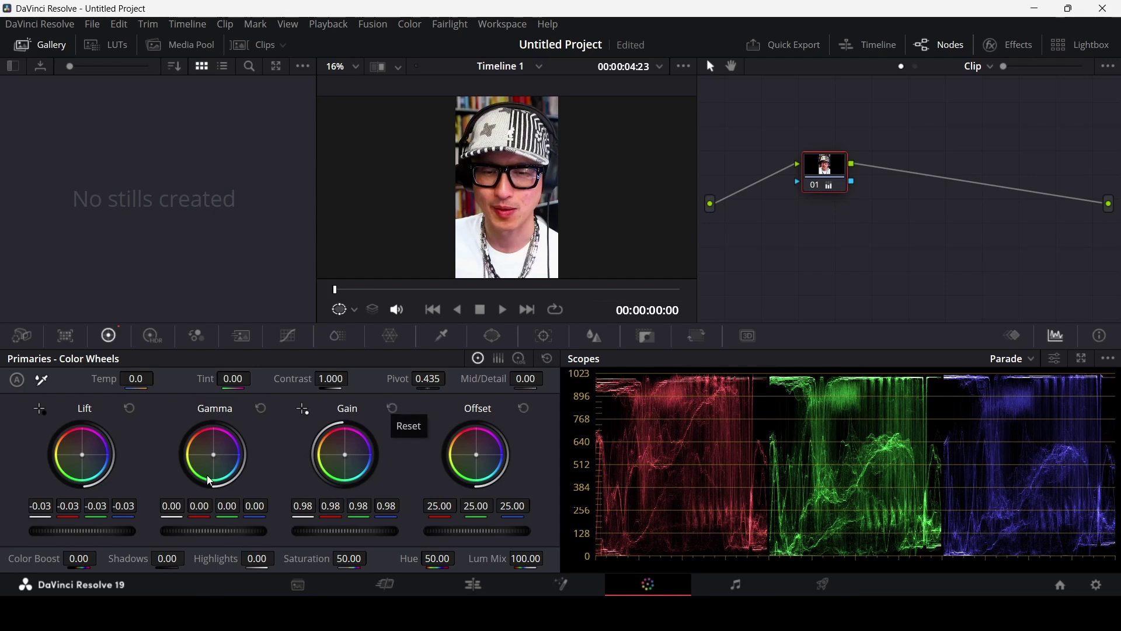
# Step: Try Gamma at 0.01, reset it, and set it to -0.01
pyautogui.moveTo(214, 531)
pyautogui.mouseDown()
pyautogui.moveTo(200, 530)
pyautogui.moveTo(221, 531)
pyautogui.mouseUp()
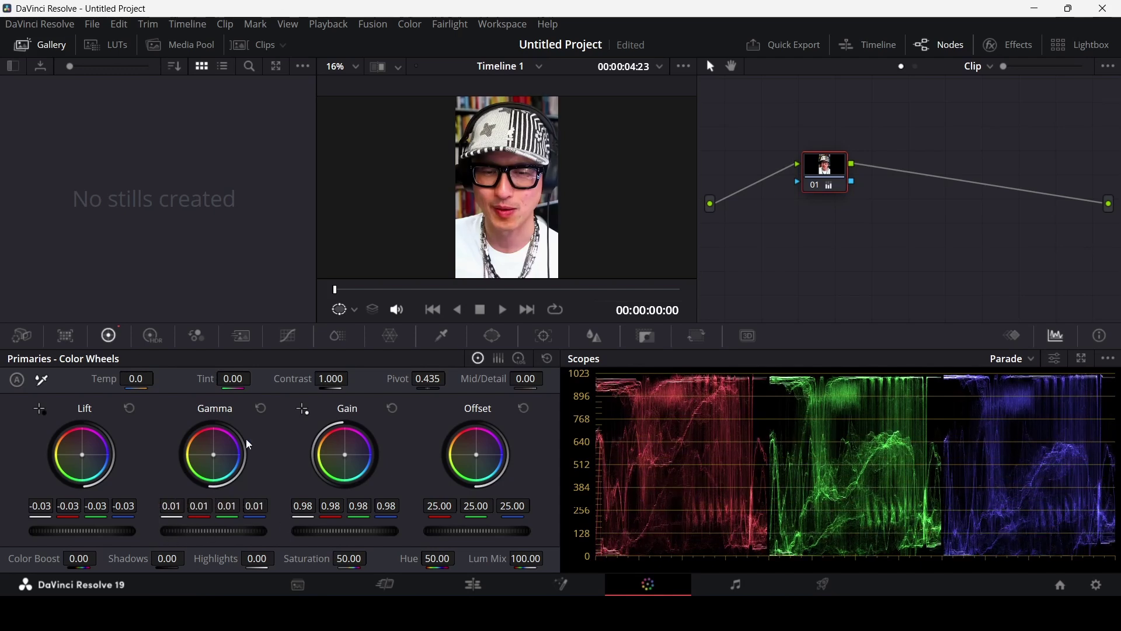
pyautogui.click(260, 408)
pyautogui.moveTo(206, 531)
pyautogui.mouseDown()
pyautogui.moveTo(219, 531)
pyautogui.moveTo(179, 531)
pyautogui.moveTo(216, 531)
pyautogui.moveTo(202, 531)
pyautogui.mouseUp()
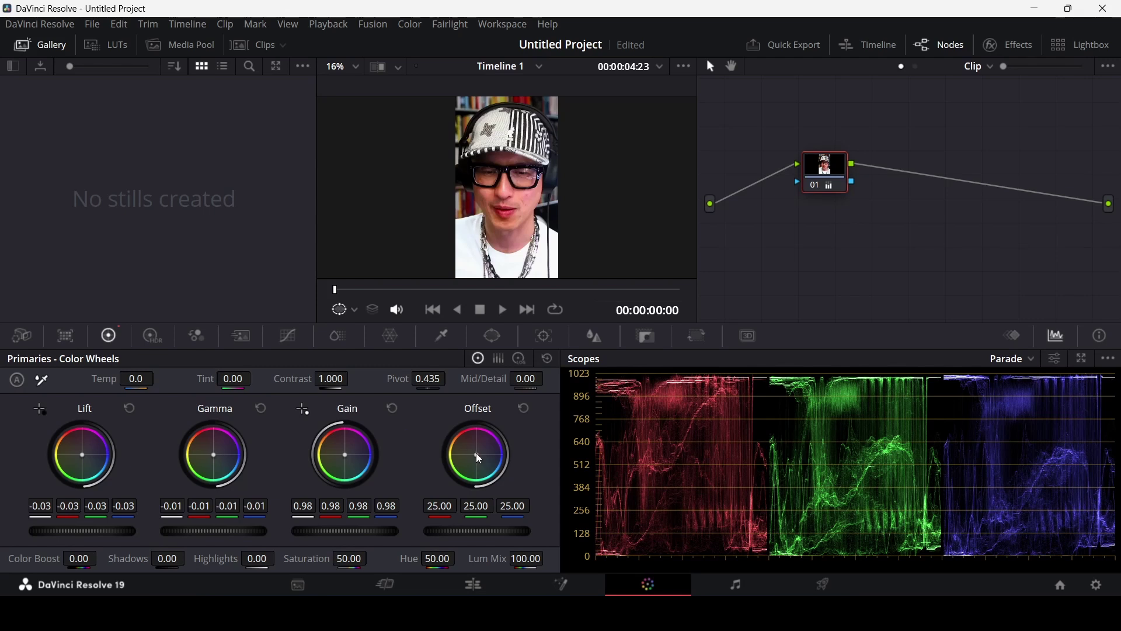
# Step: Raise the adjustment clip's Offset to 33.55
pyautogui.moveTo(479, 535); pyautogui.dragTo(509, 535)
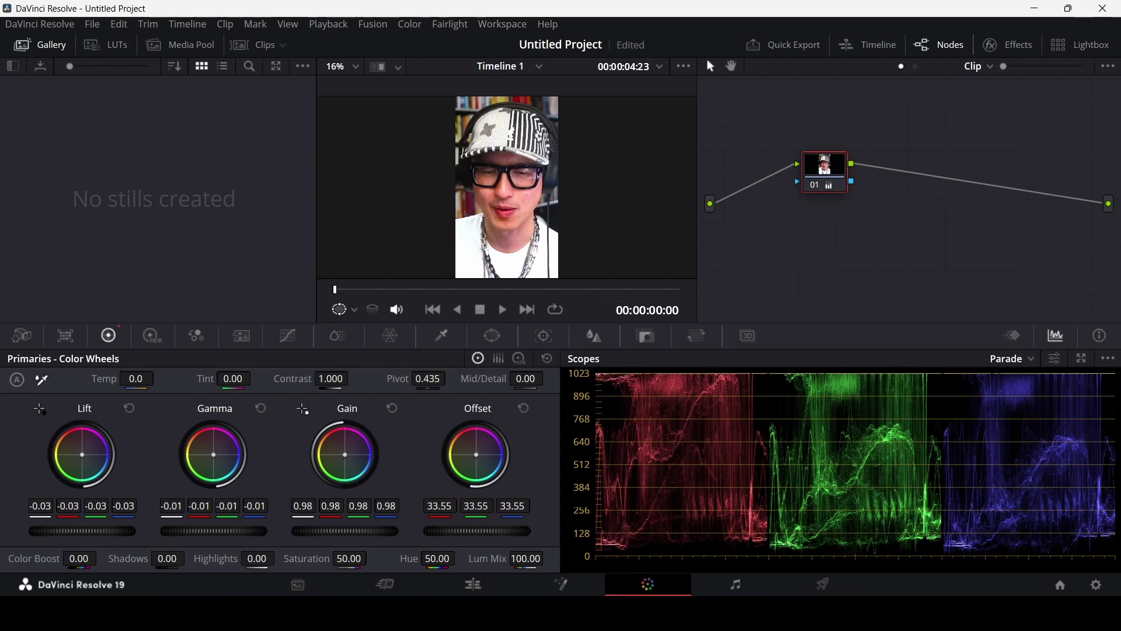
# Step: Try the Offset at 26.10 and reset it to its default
pyautogui.moveTo(508, 535); pyautogui.dragTo(485, 535)
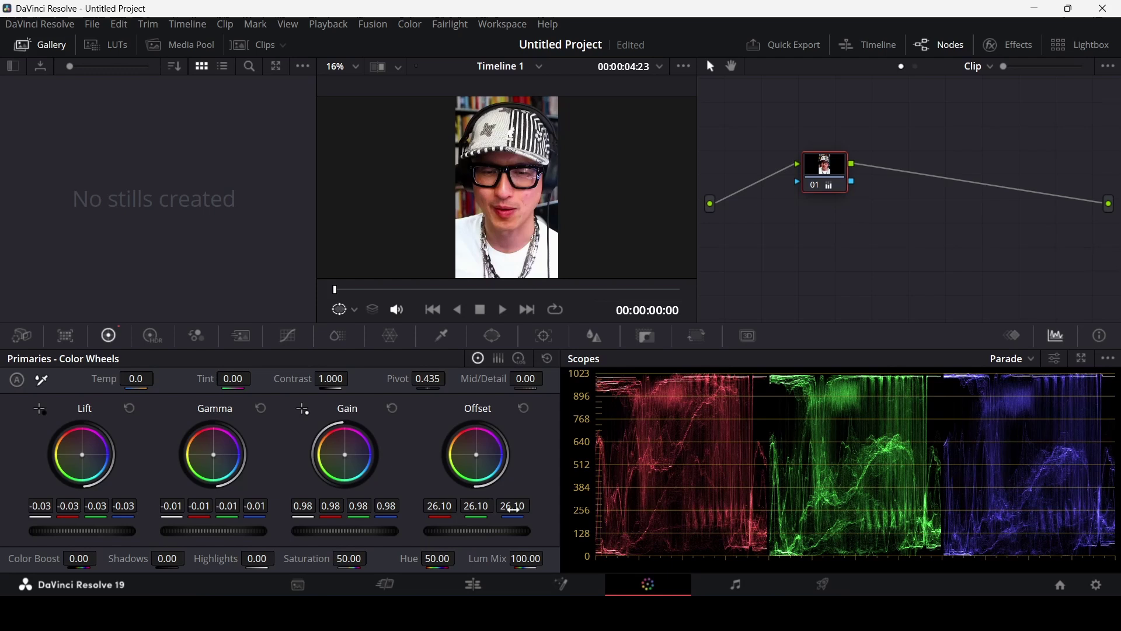
pyautogui.click(523, 408)
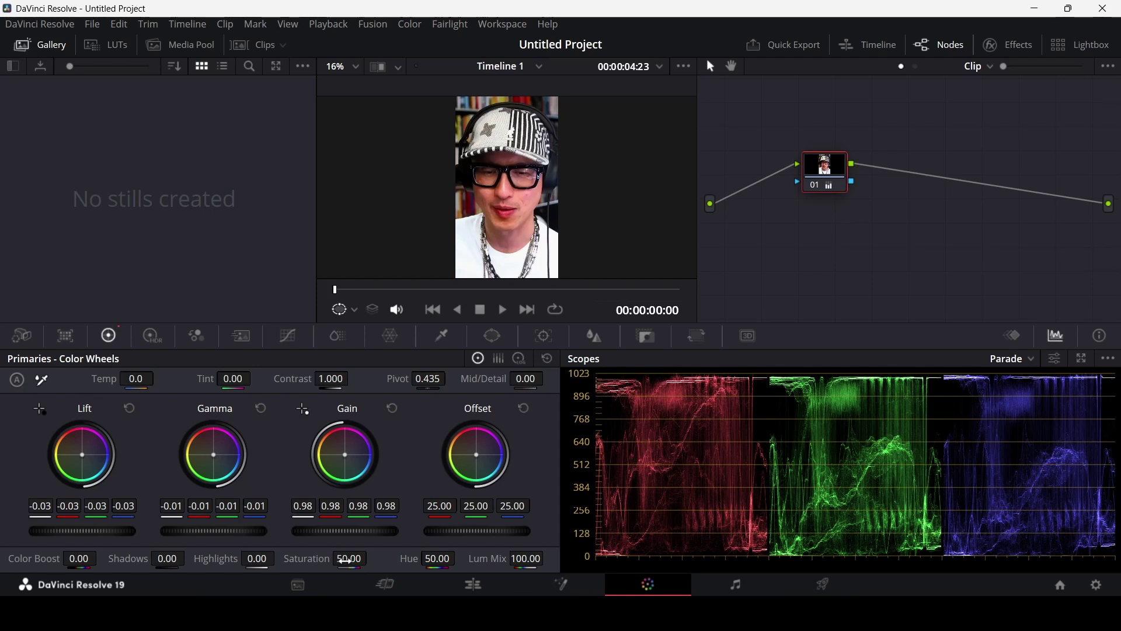
# Step: Try node 01's Saturation at 0, undo the change, and set it to 45
pyautogui.moveTo(347, 561); pyautogui.dragTo(309, 560)
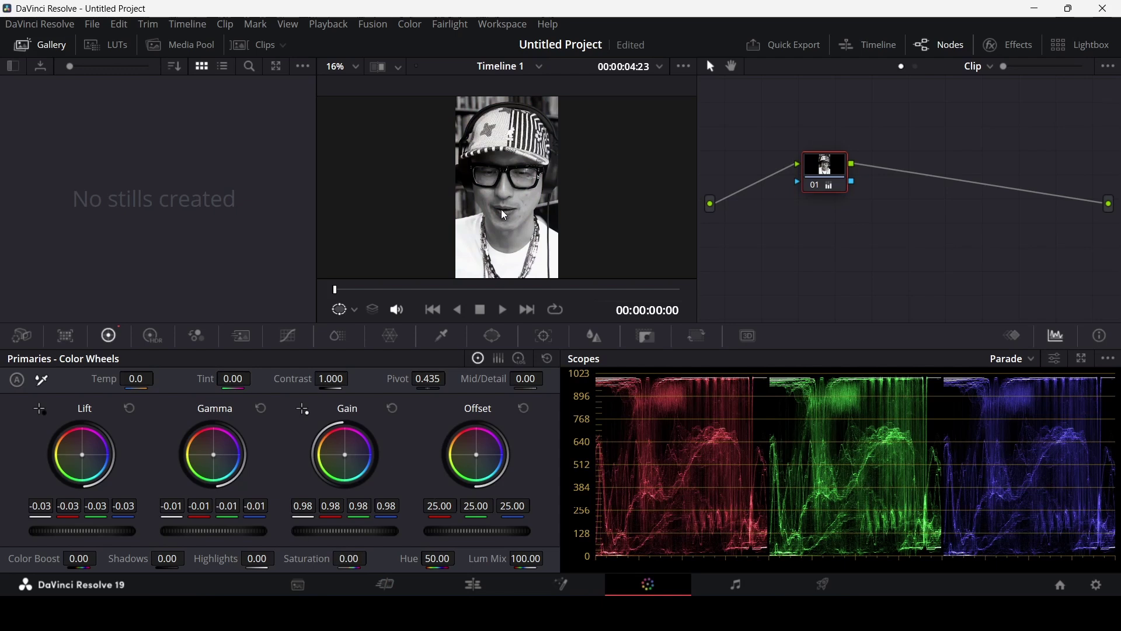
pyautogui.moveTo(349, 558); pyautogui.dragTo(374, 558)
pyautogui.hotkey('ctrl', 'z')
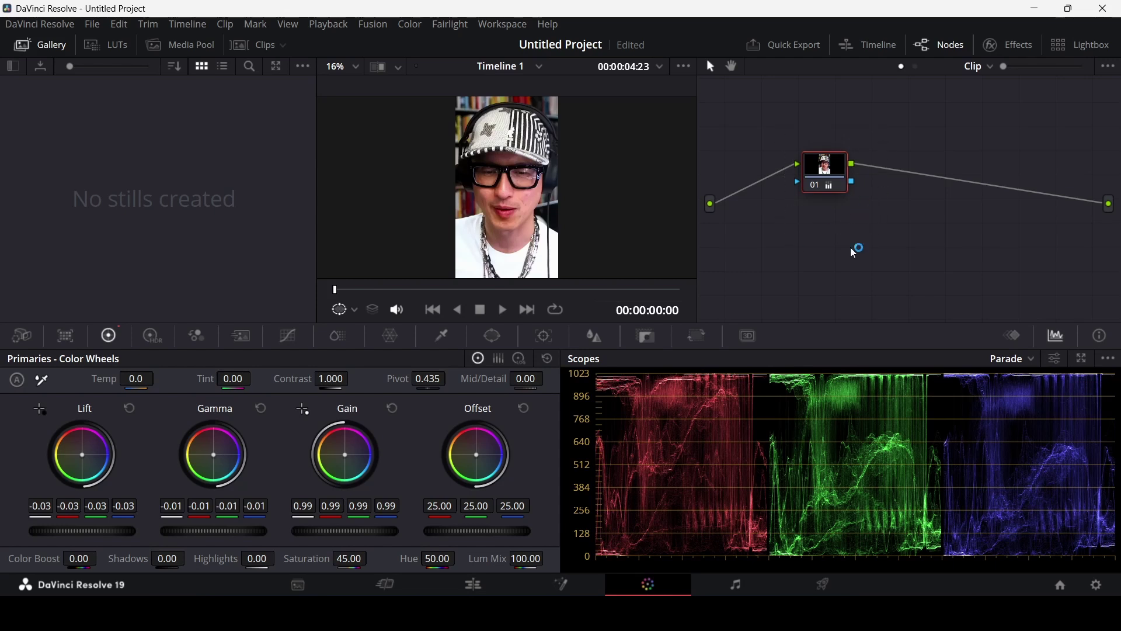
pyautogui.moveTo(780, 223); pyautogui.dragTo(883, 121)
pyautogui.moveTo(764, 230); pyautogui.dragTo(901, 100)
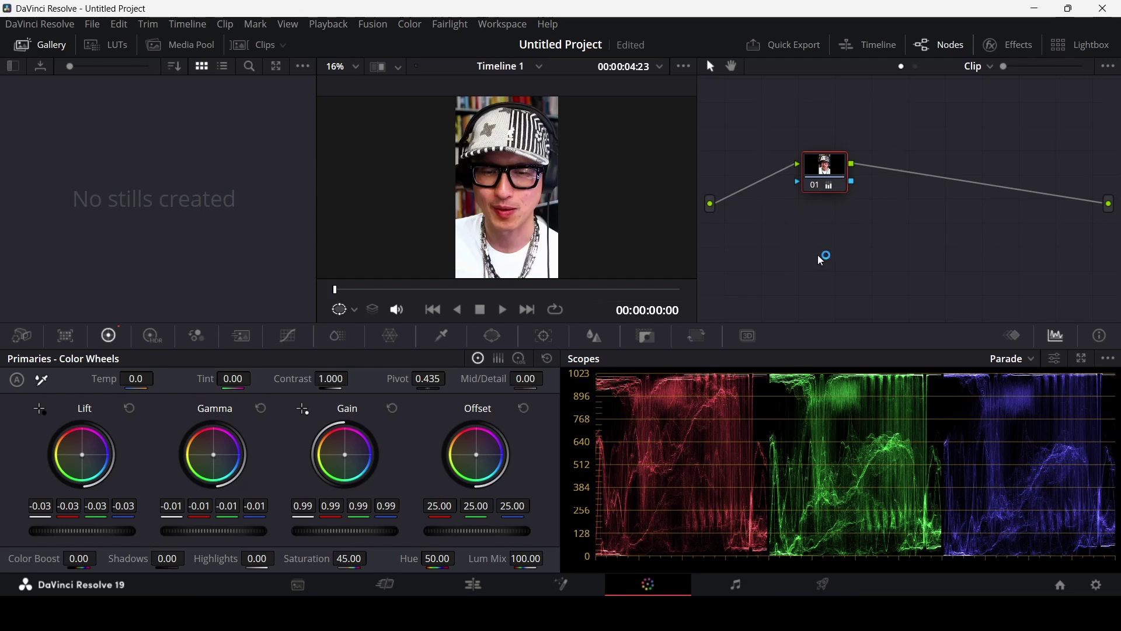
# Step: Add a serial node directly after node 01
pyautogui.rightClick(822, 163)
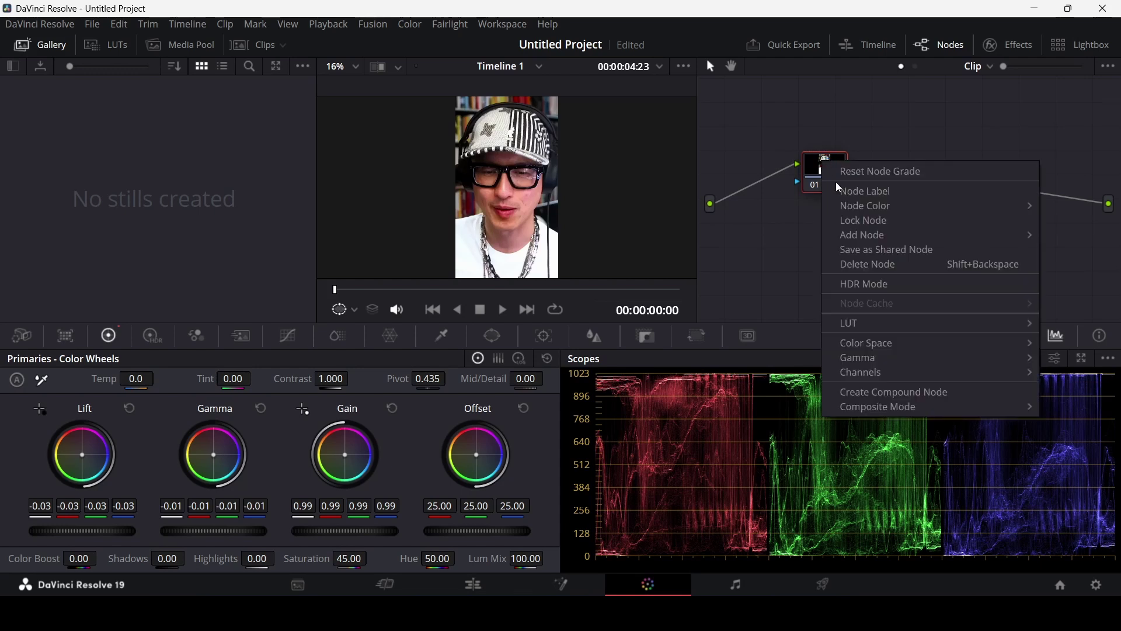
pyautogui.moveTo(861, 239)
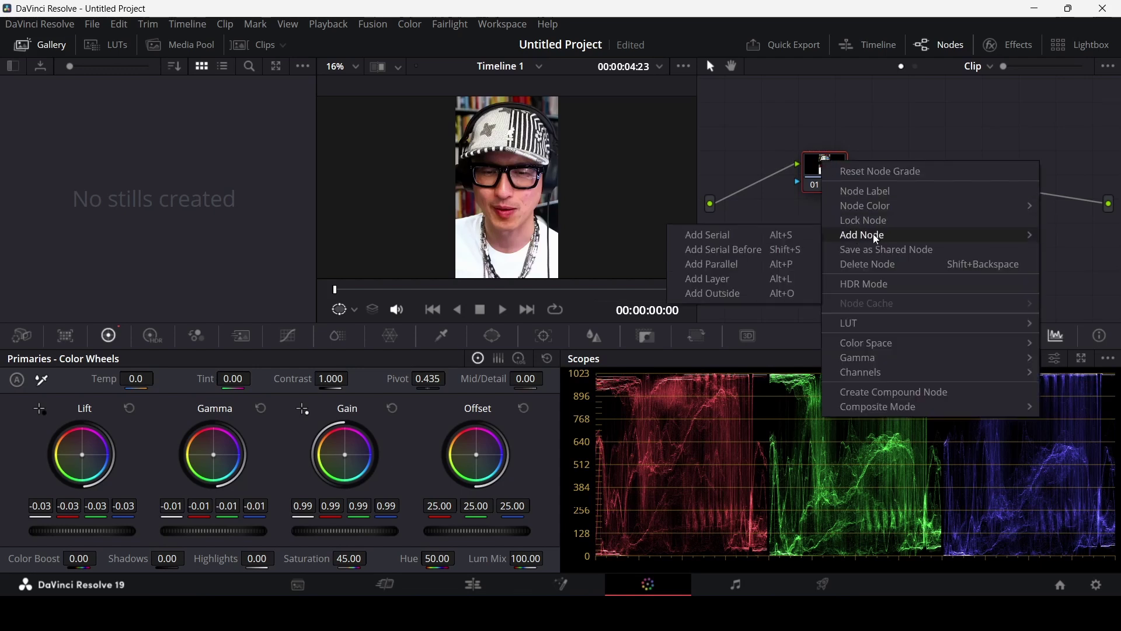
pyautogui.click(734, 236)
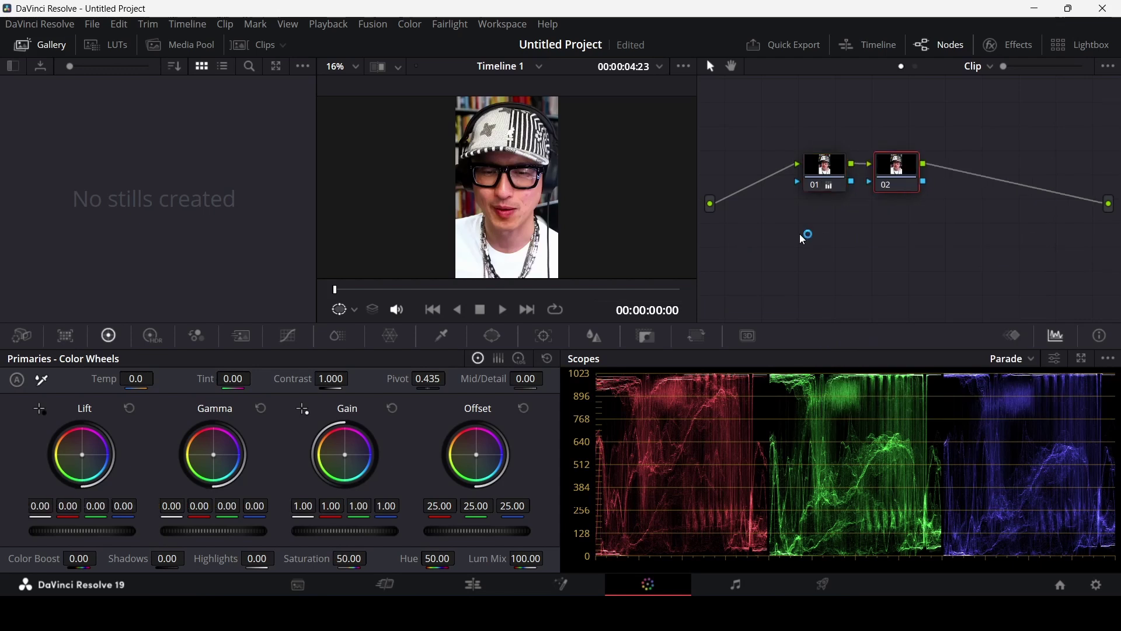
pyautogui.moveTo(898, 167); pyautogui.dragTo(905, 167)
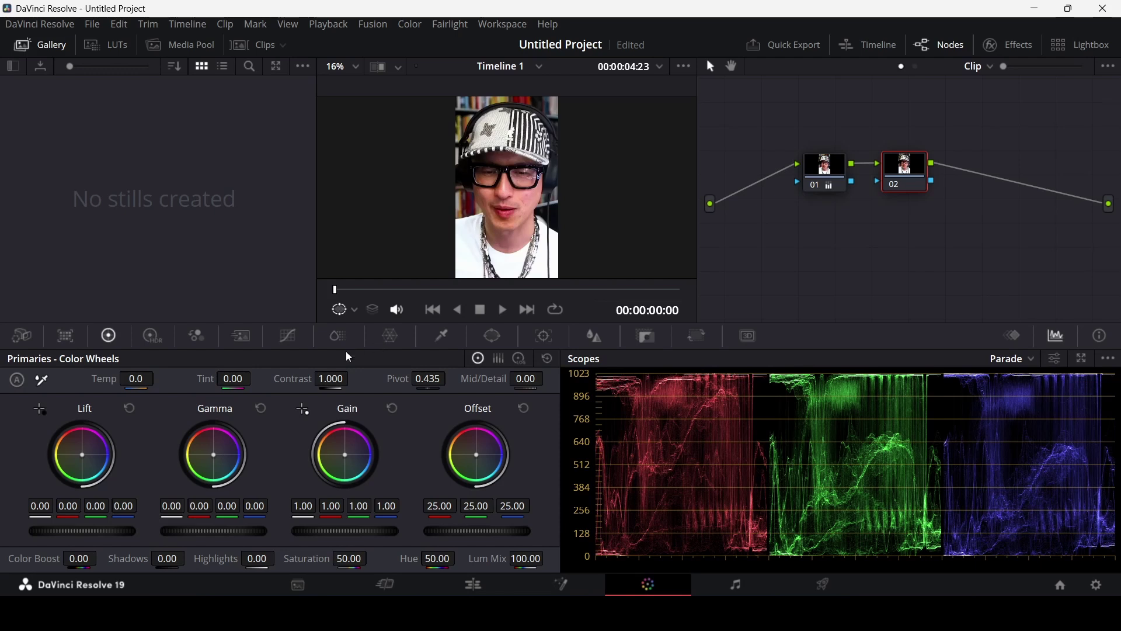
pyautogui.click(496, 344)
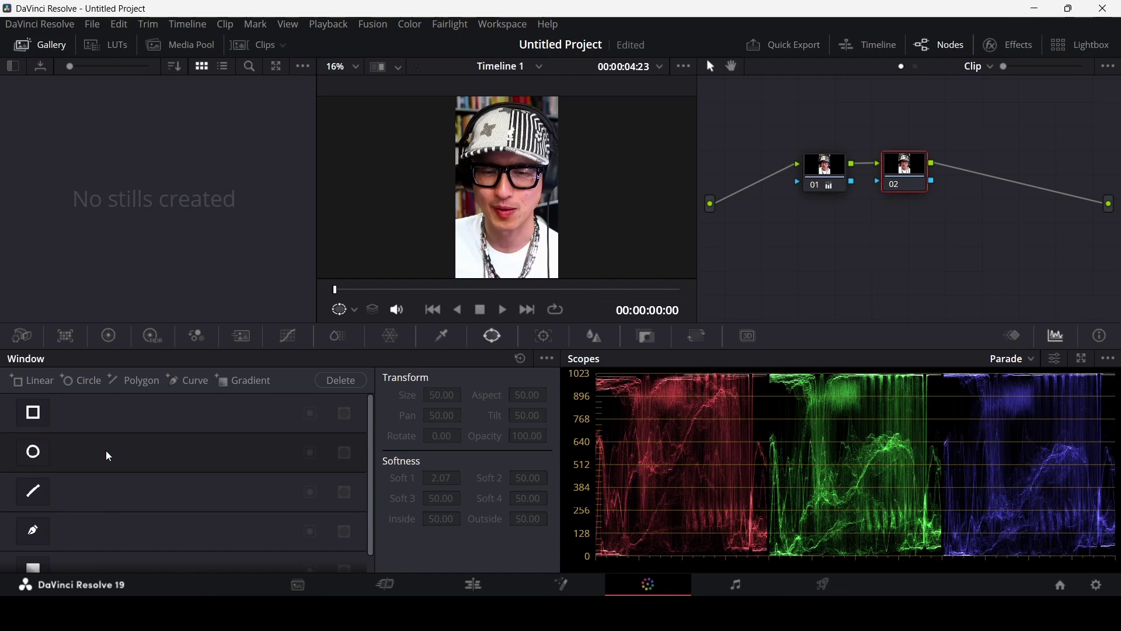
pyautogui.click(36, 531)
pyautogui.click(458, 216)
pyautogui.click(471, 210)
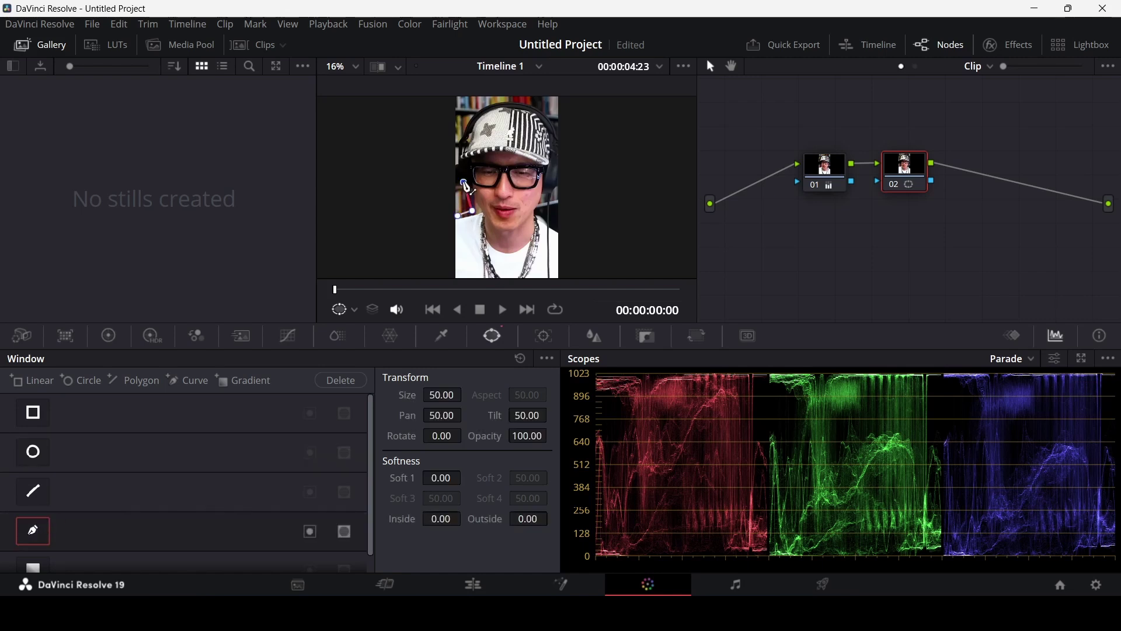
pyautogui.click(464, 183)
pyautogui.click(458, 145)
pyautogui.click(474, 103)
pyautogui.click(561, 141)
pyautogui.click(560, 191)
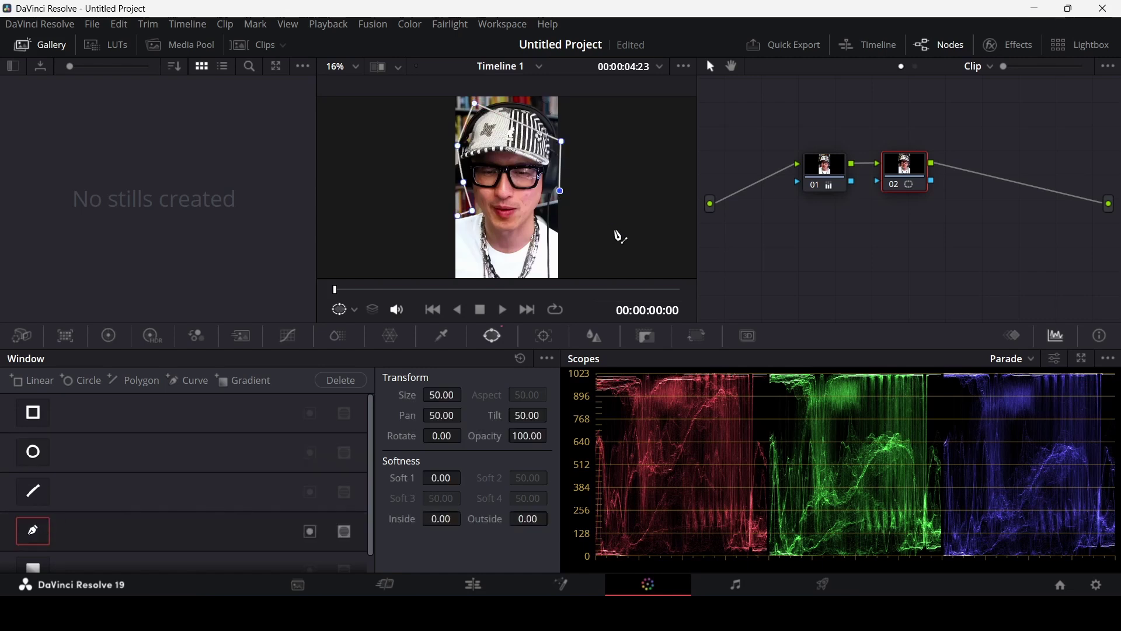
pyautogui.click(268, 446)
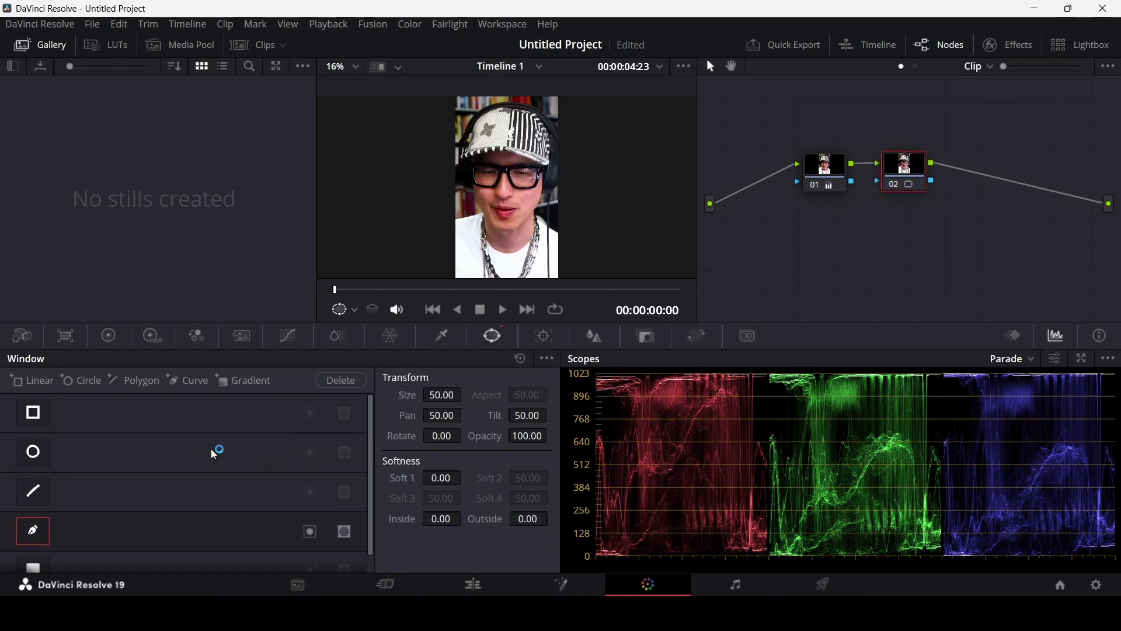
# Step: Add a circle window to node 02, shape it into an ellipse around the face, and set Soft 1 to 50
pyautogui.click(32, 453)
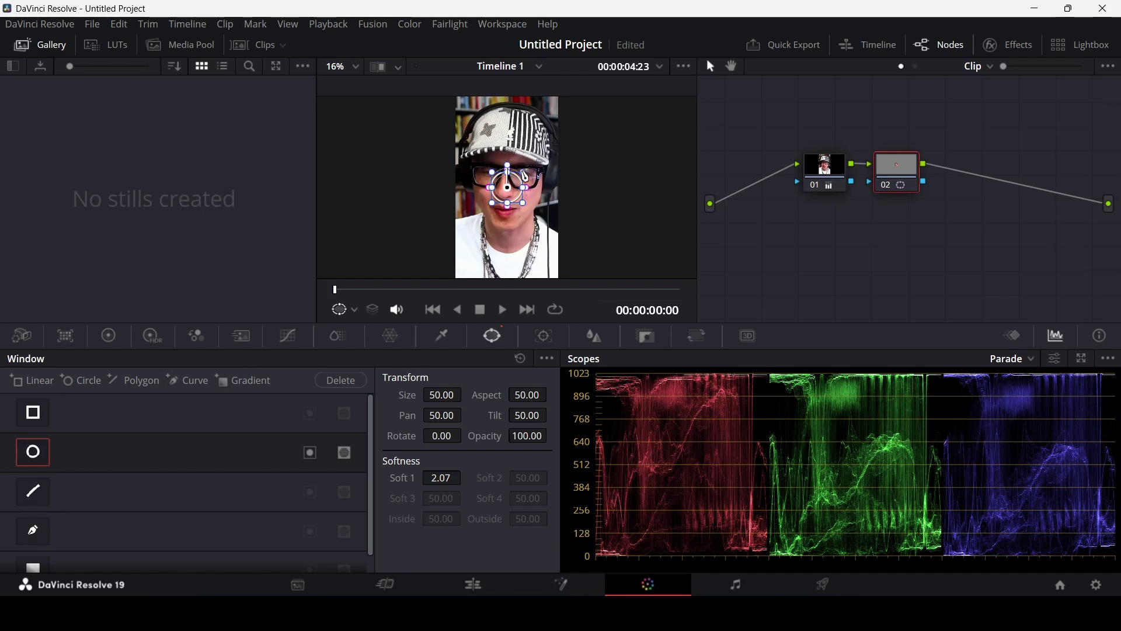
pyautogui.moveTo(525, 173); pyautogui.dragTo(508, 125)
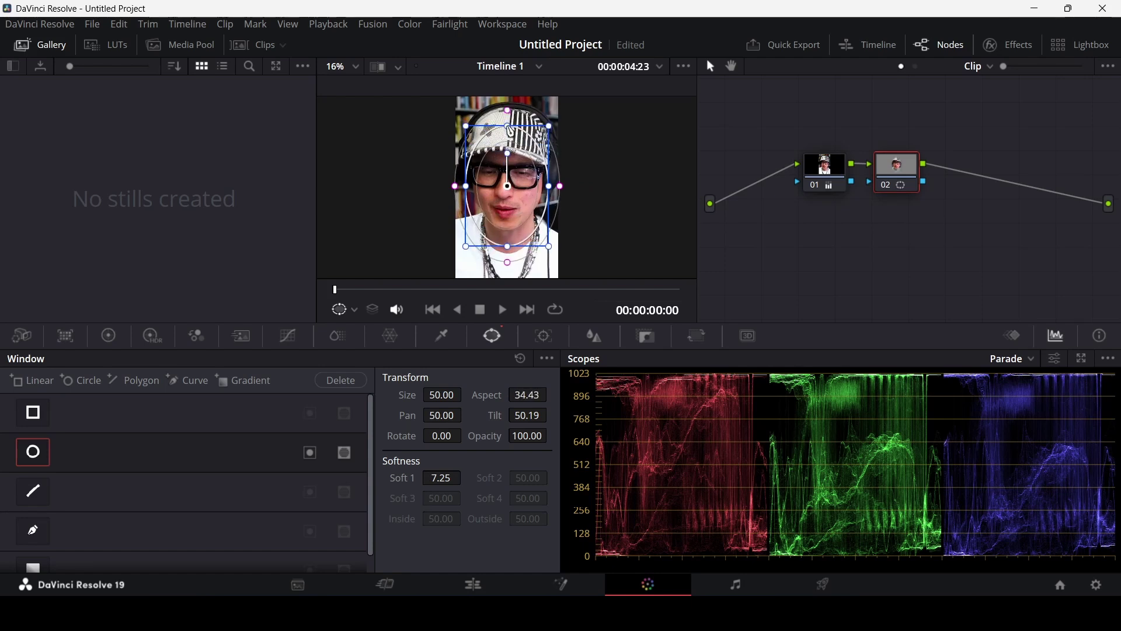
pyautogui.click(443, 479)
pyautogui.write('50')
pyautogui.press('Return')
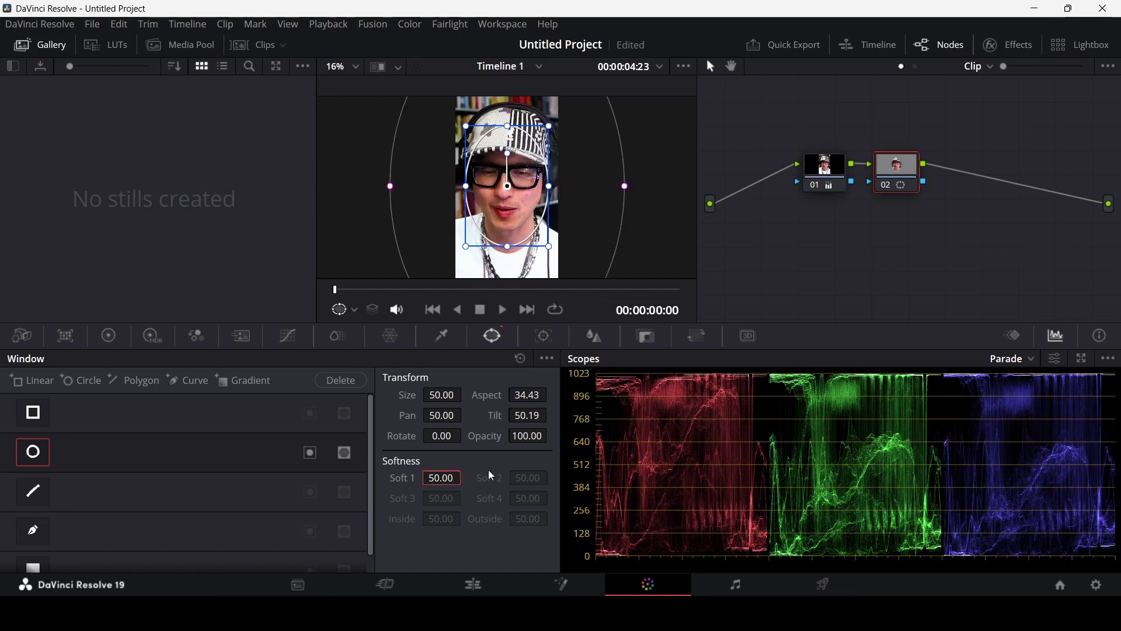
# Step: Darken node 02 by lowering the custom curve's white point to about two thirds height, and invert the circle window to target the surroundings
pyautogui.click(294, 344)
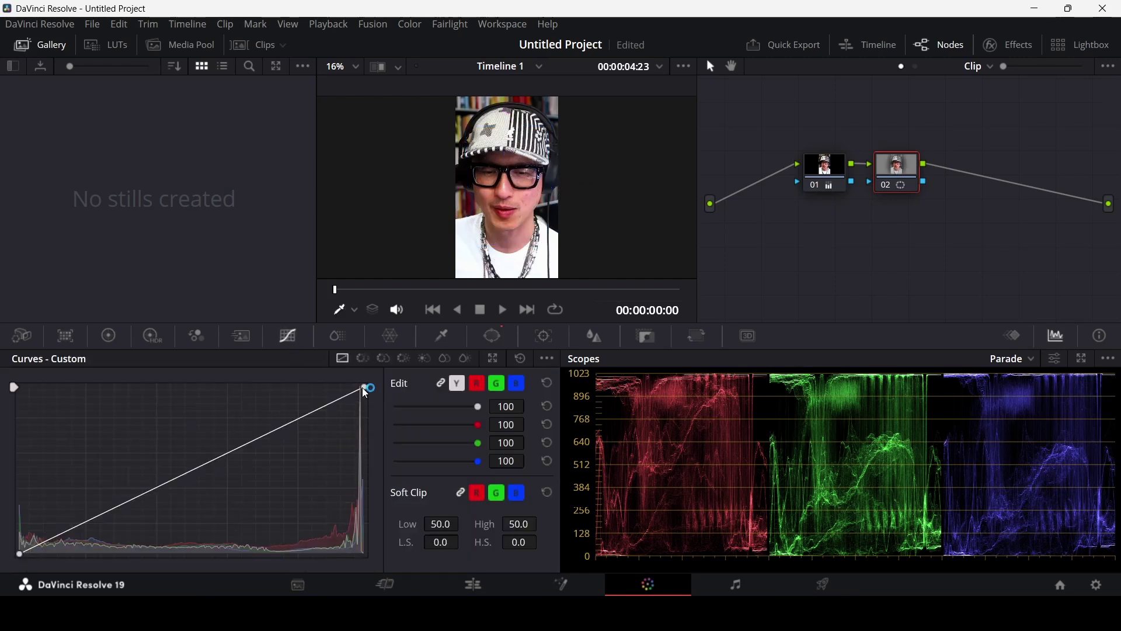
pyautogui.moveTo(365, 393); pyautogui.dragTo(365, 443)
pyautogui.click(495, 343)
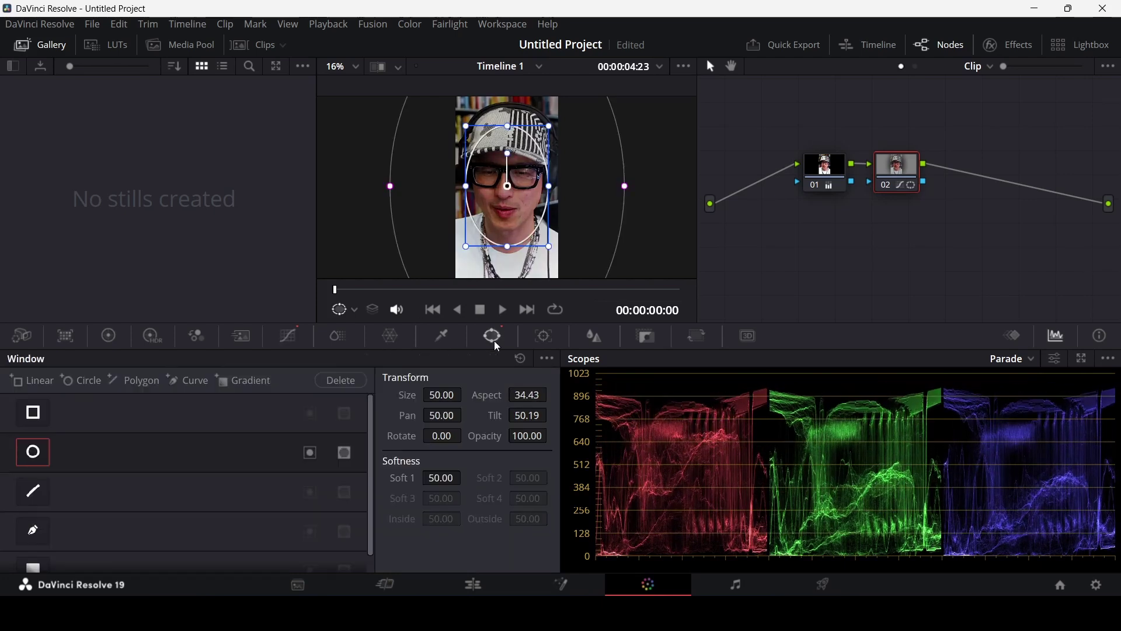
pyautogui.click(311, 454)
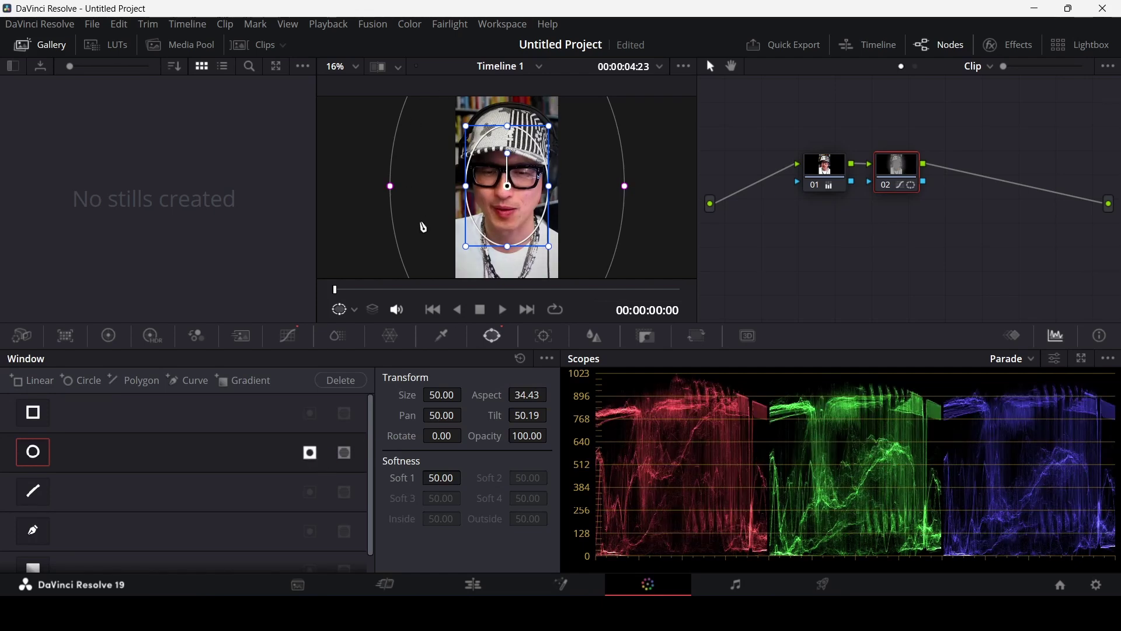
# Step: Raise node 02's curve white point partway to soften the vignette, and pull the middle of the curve slightly down
pyautogui.click(292, 338)
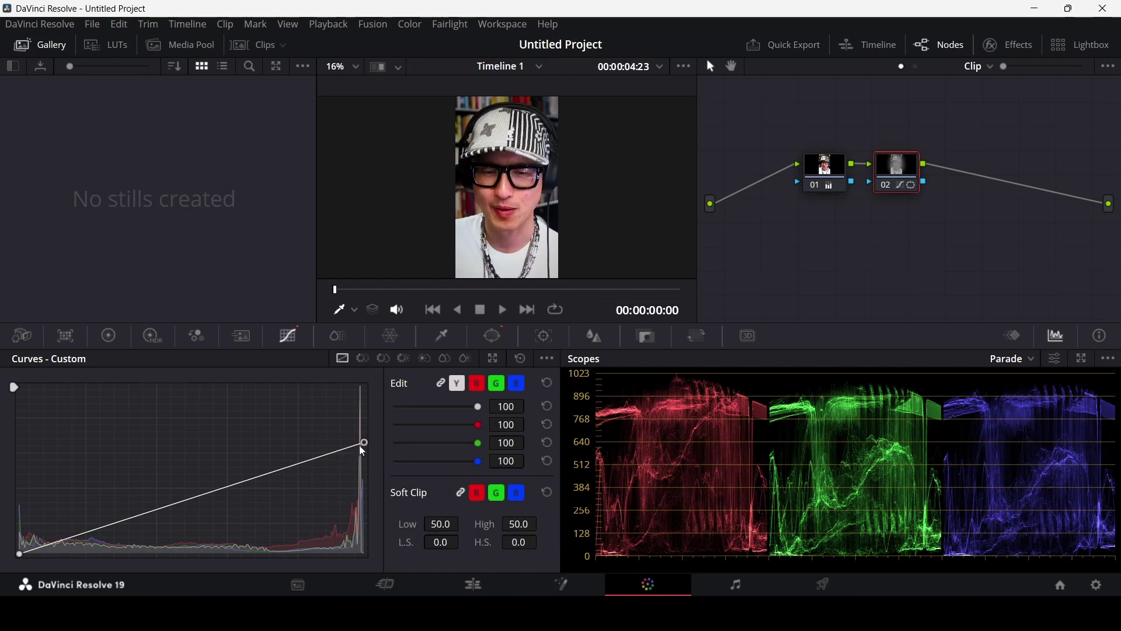
pyautogui.moveTo(367, 449); pyautogui.dragTo(365, 423)
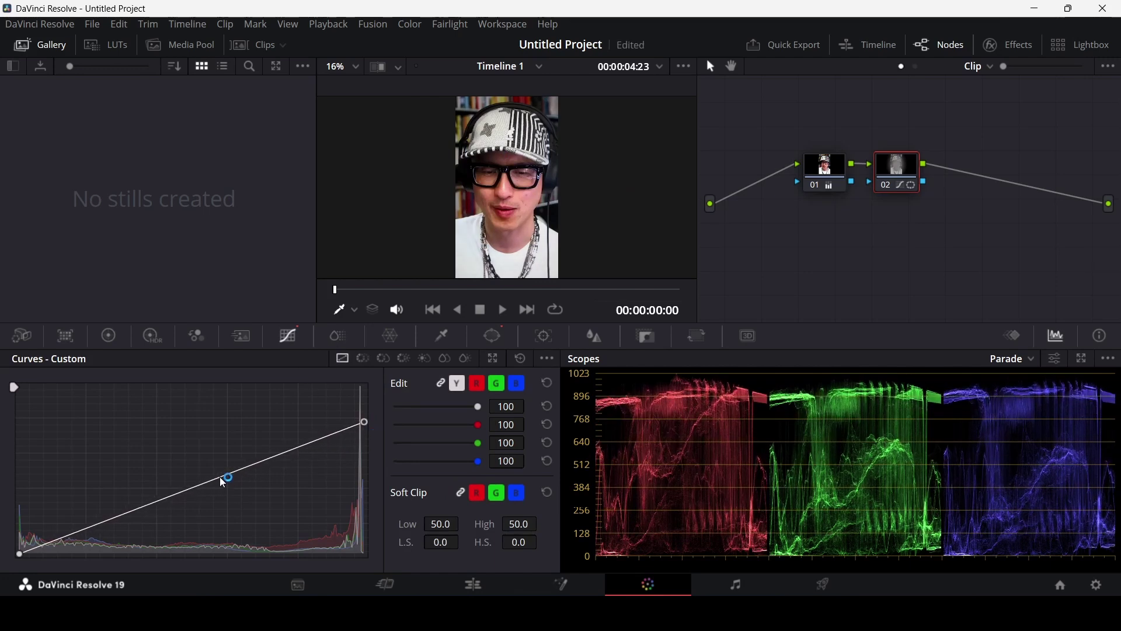
pyautogui.moveTo(221, 478)
pyautogui.mouseDown()
pyautogui.moveTo(261, 529)
pyautogui.moveTo(250, 496)
pyautogui.moveTo(234, 496)
pyautogui.mouseUp()
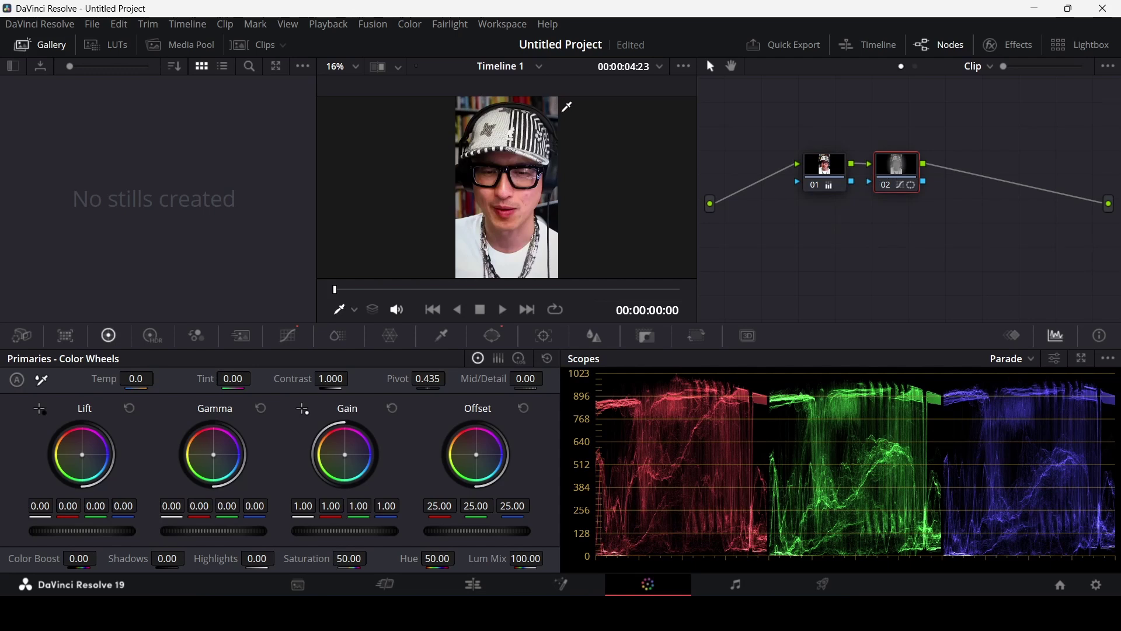
# Step: Compare the color wheel settings of nodes 01 and 02, and check node 01's windows
pyautogui.click(831, 172)
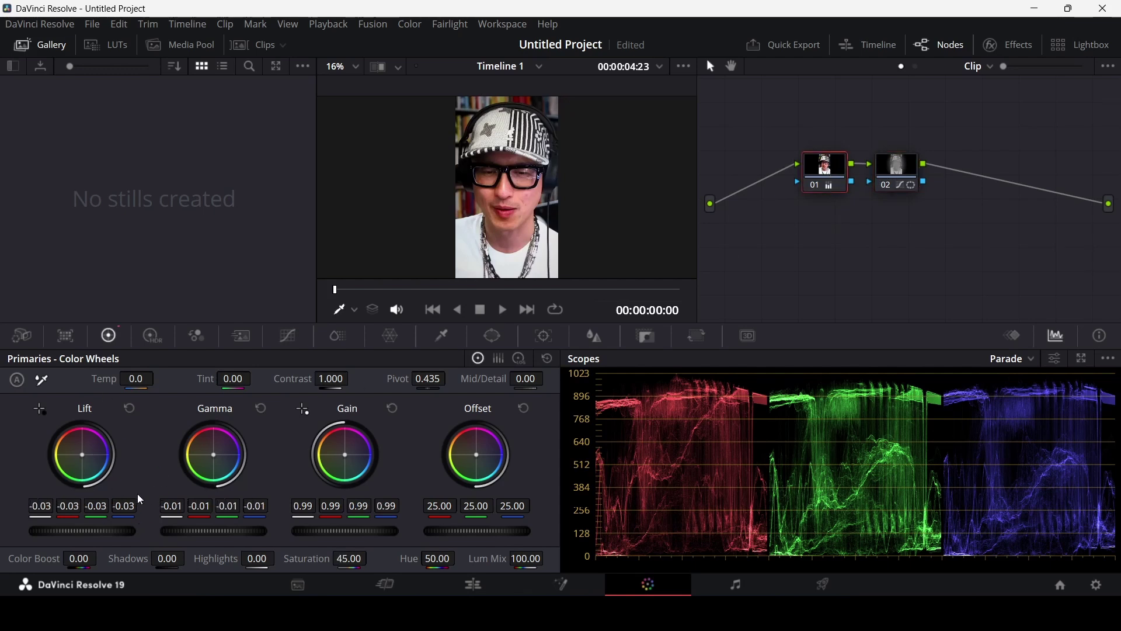
pyautogui.click(905, 168)
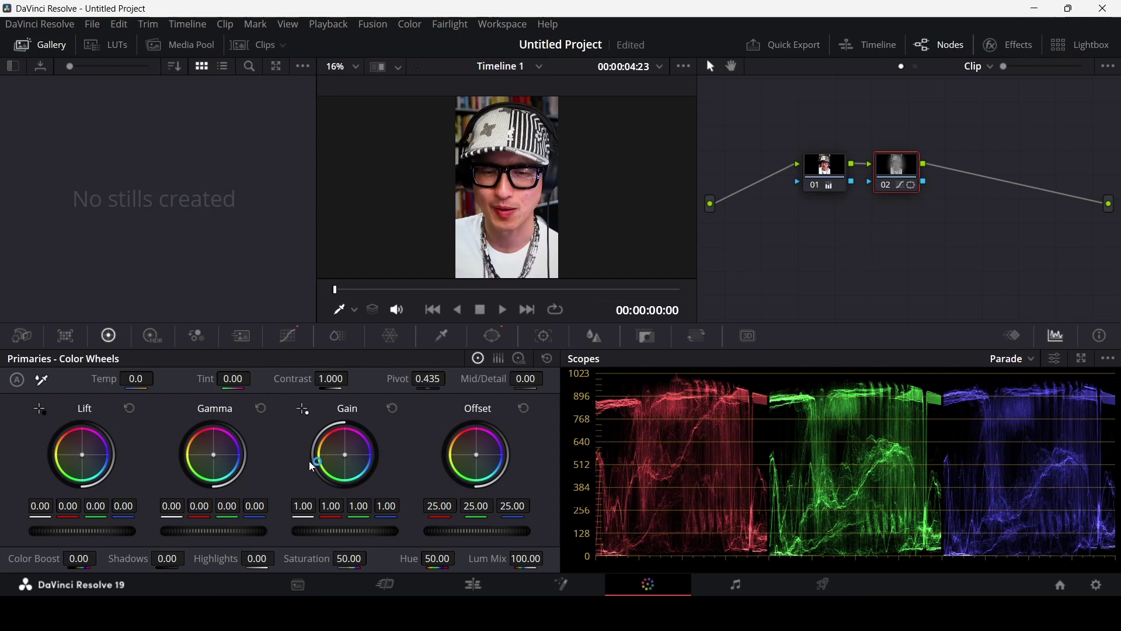
pyautogui.click(826, 174)
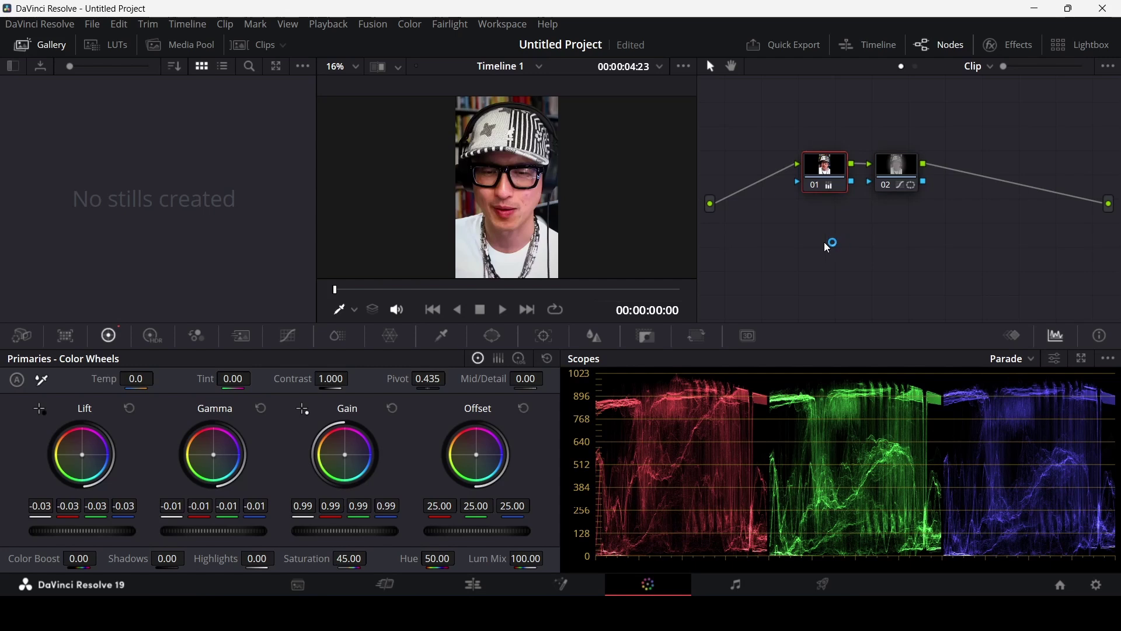
pyautogui.click(903, 170)
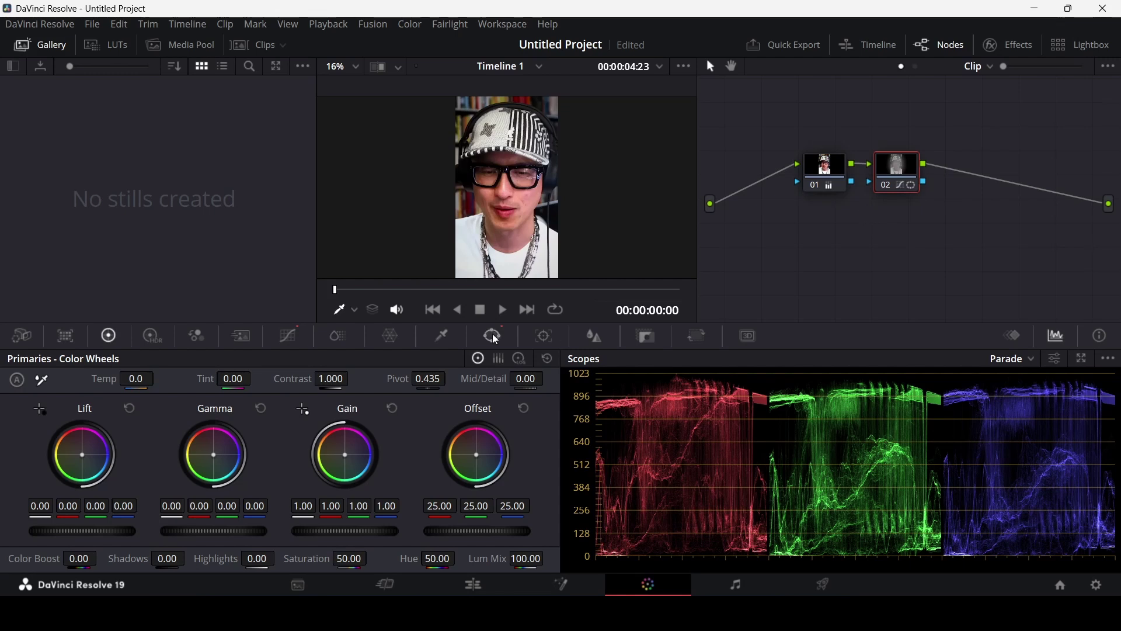
pyautogui.click(818, 171)
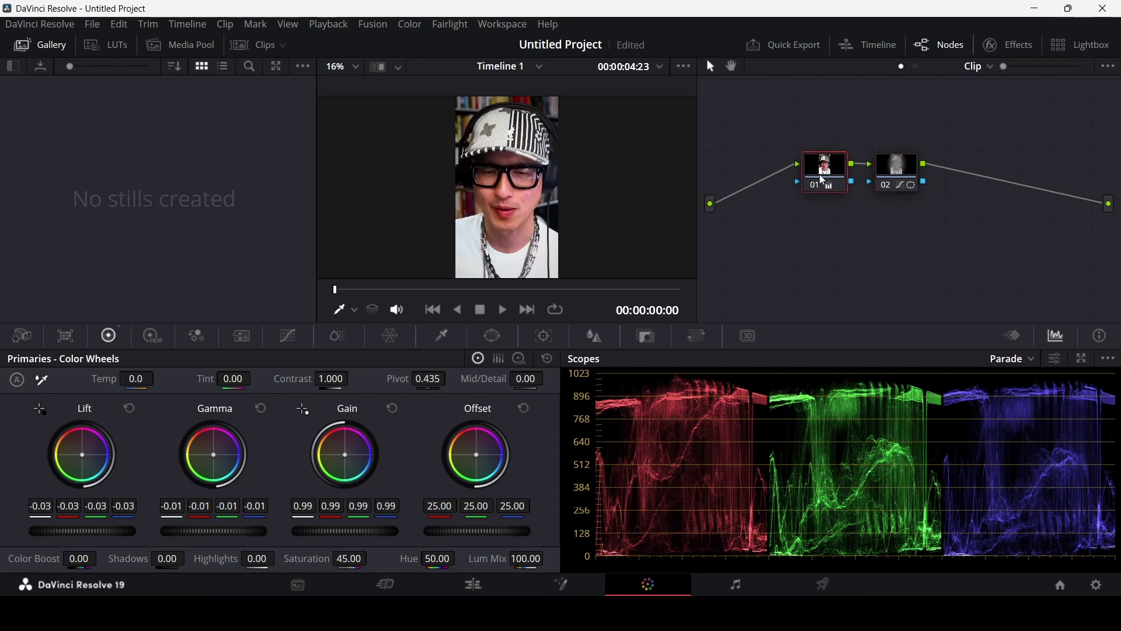
pyautogui.click(493, 339)
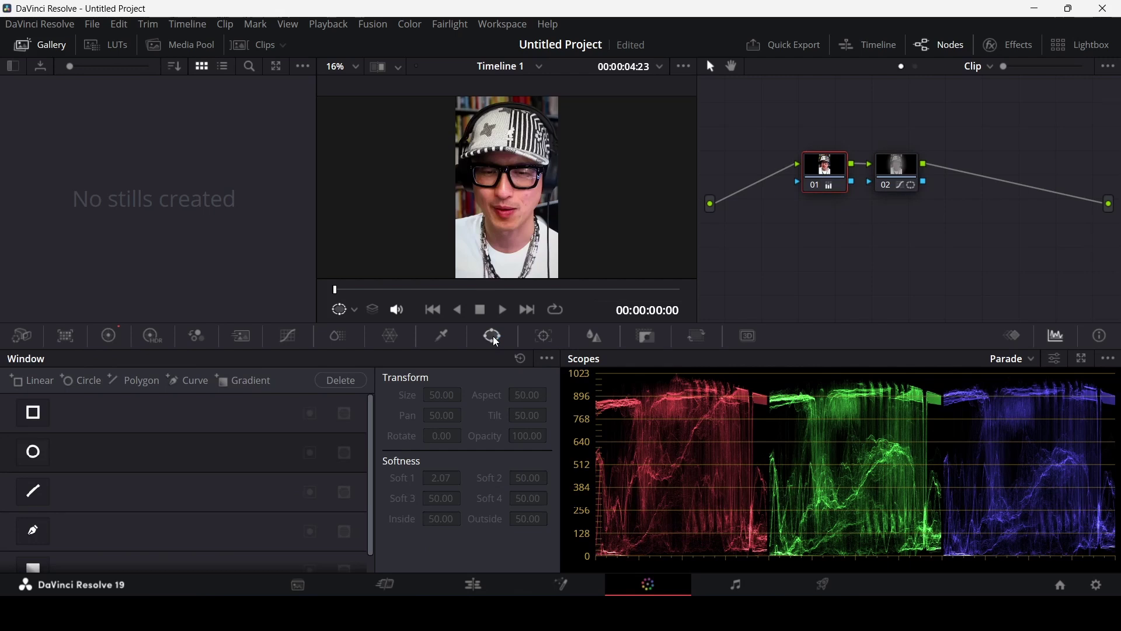
pyautogui.click(118, 344)
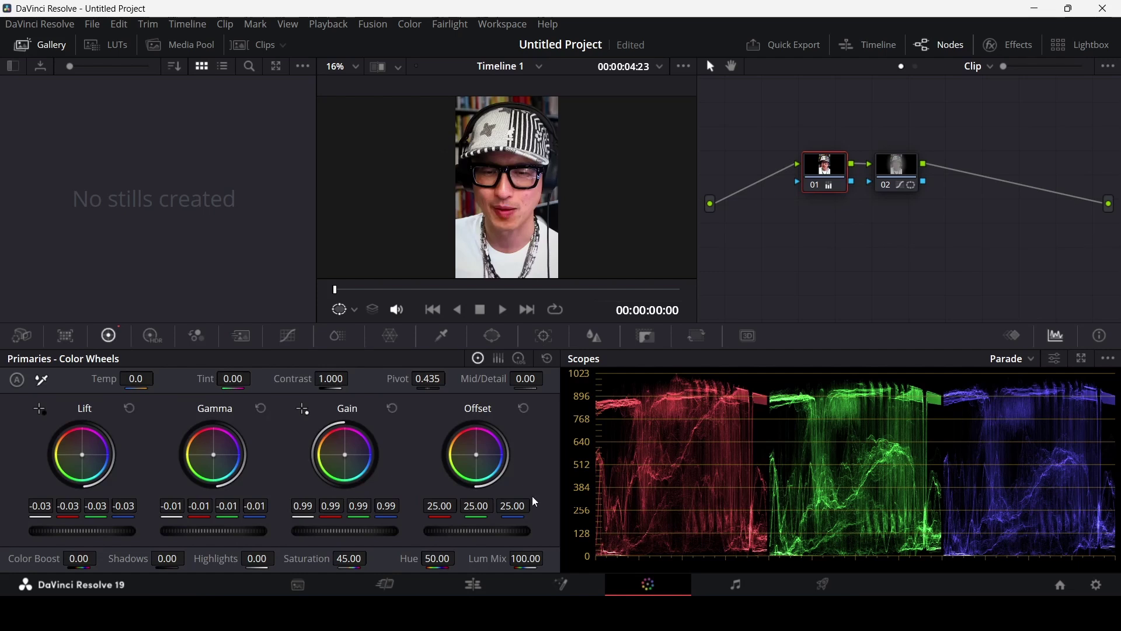
# Step: Return to the Edit page and switch the Video 2 track off and on to compare the footage without and with the grade
pyautogui.click(497, 578)
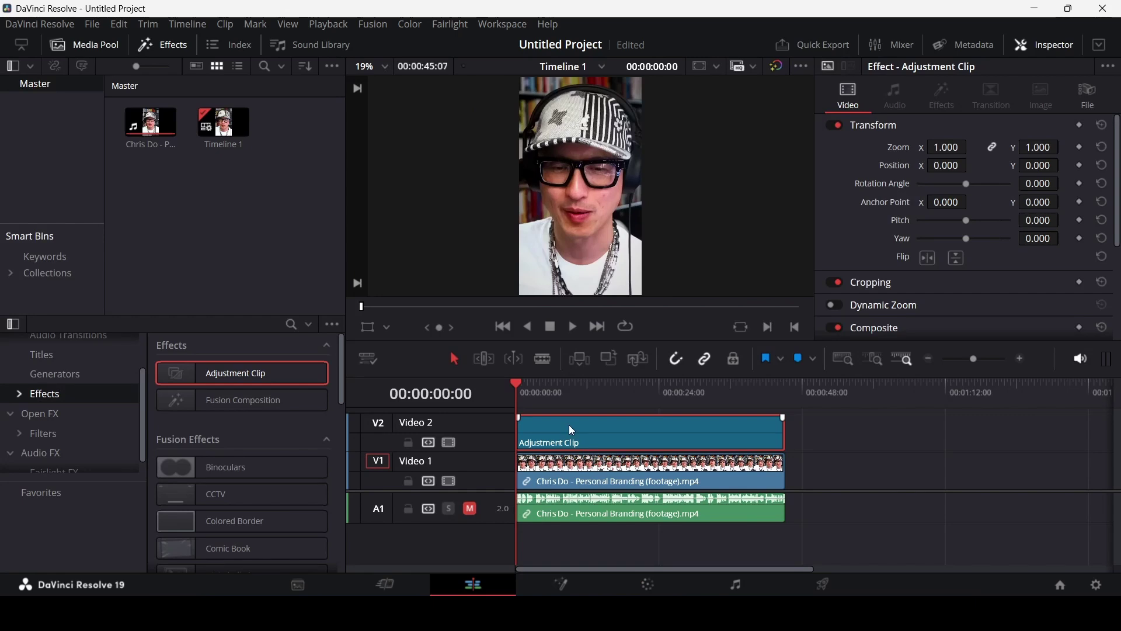
pyautogui.click(449, 443)
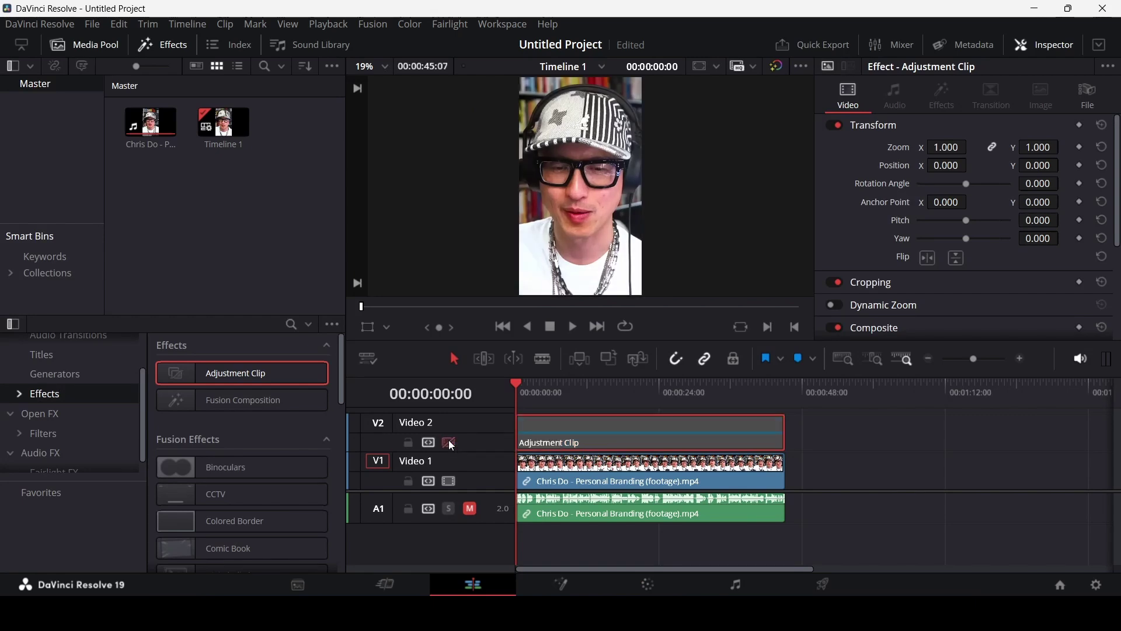
pyautogui.click(451, 444)
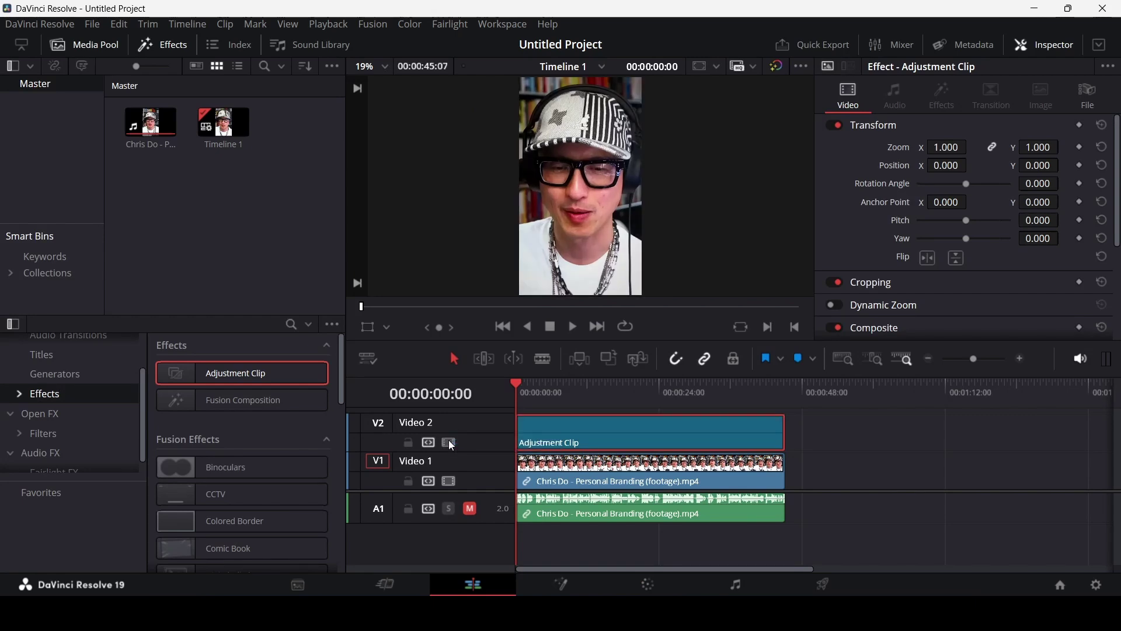